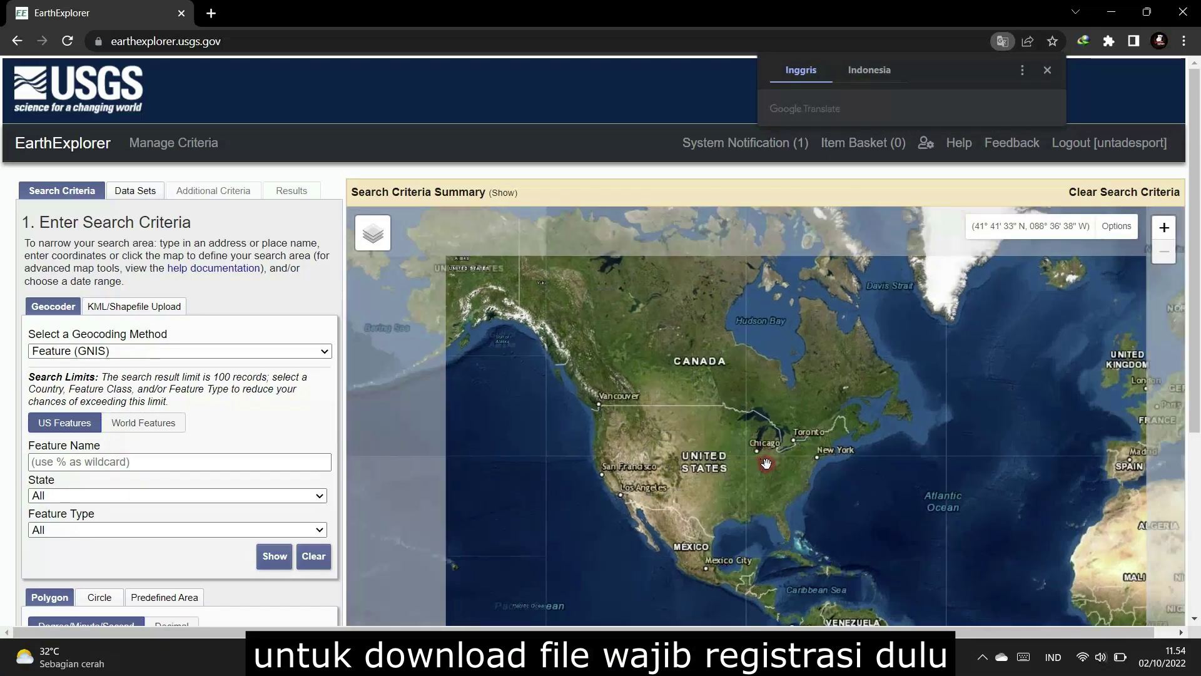
- Outline the city of Palu, Sulawesi, Indonesia, on the map with a four-corner search polygon just south of the bay
left_click_drag(981, 502, 894, 471)
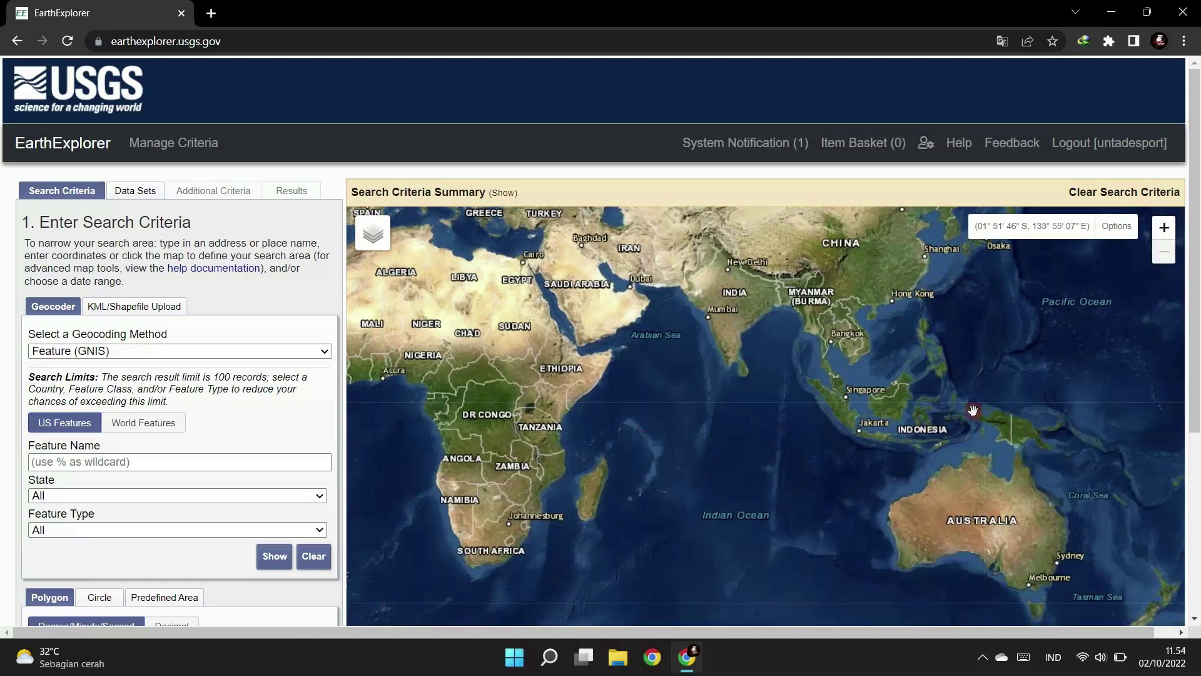
scroll(888, 393, "up", 3)
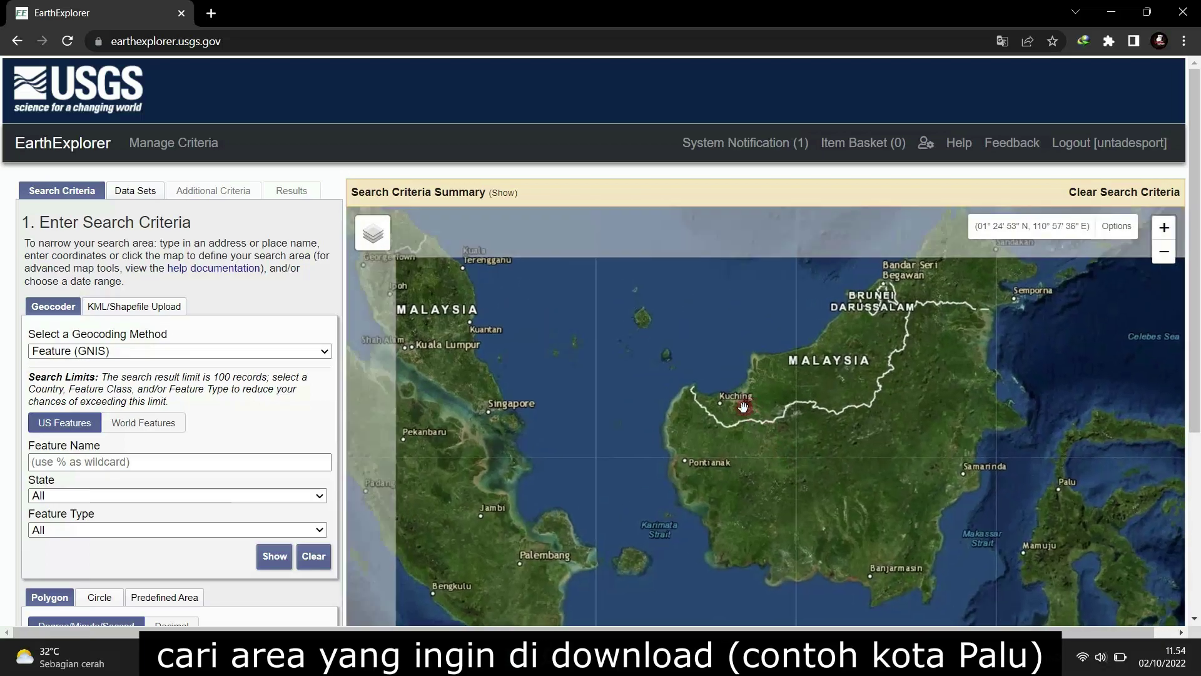
left_click_drag(827, 411, 481, 279)
scroll(715, 348, "up", 4)
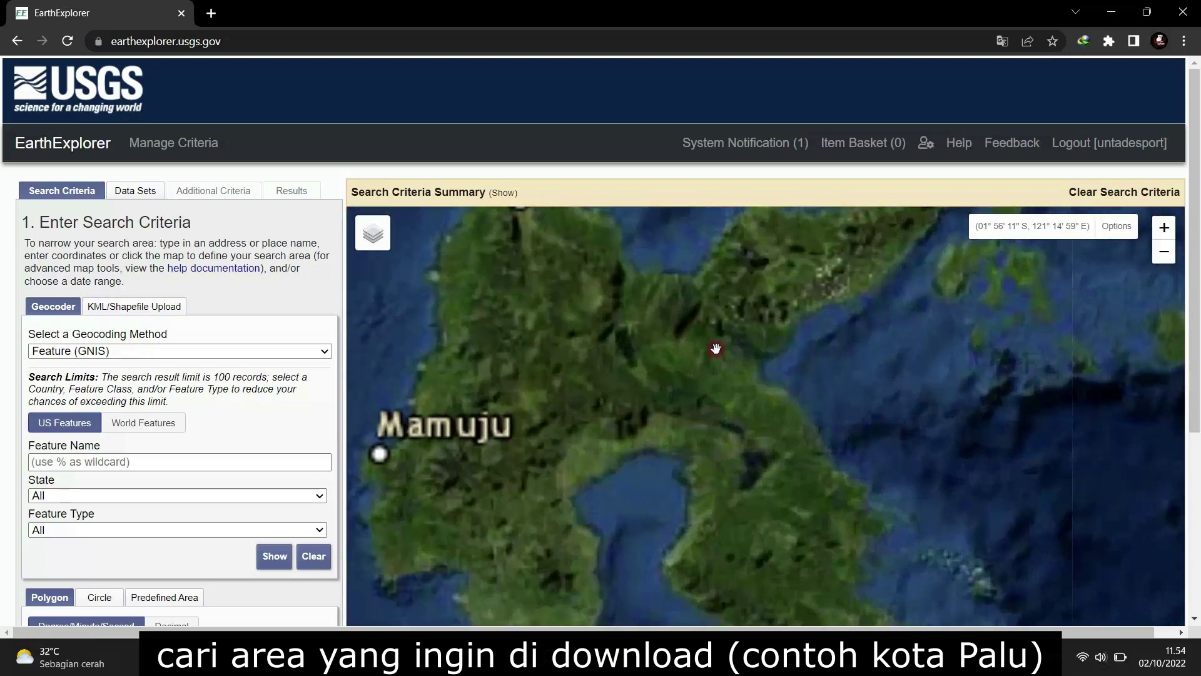
left_click_drag(785, 402, 895, 447)
left_click_drag(678, 362, 858, 477)
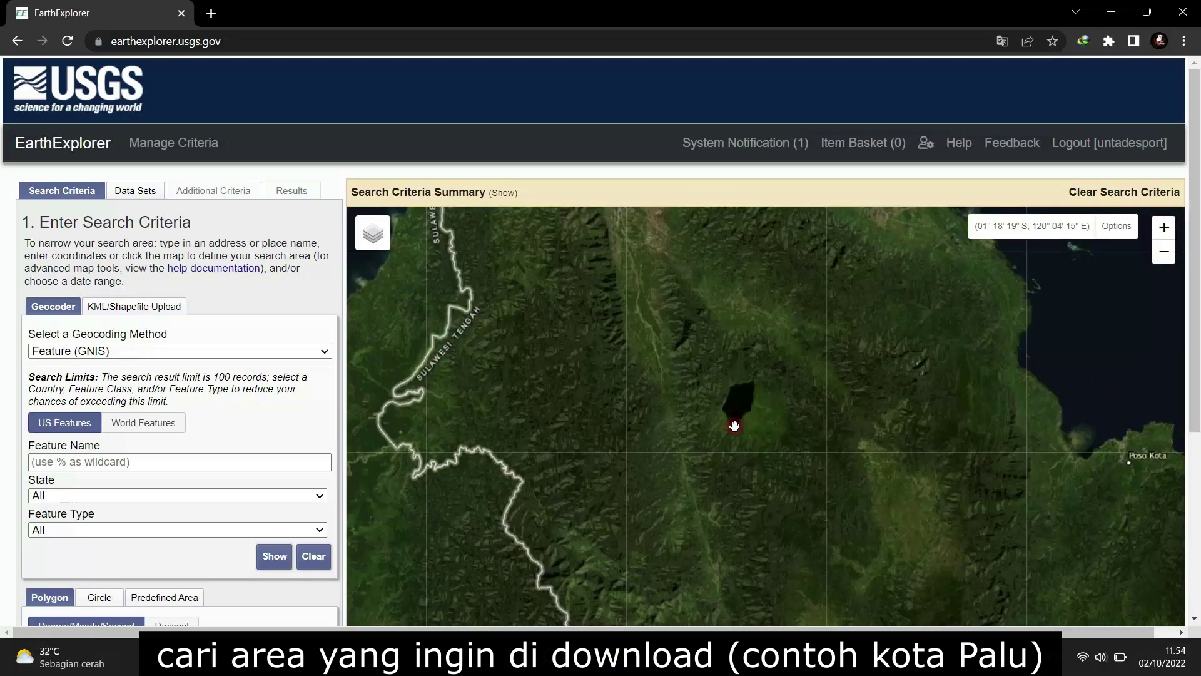
left_click_drag(733, 422, 807, 459)
left_click_drag(679, 244, 754, 403)
scroll(820, 451, "up", 3)
left_click_drag(818, 486, 815, 367)
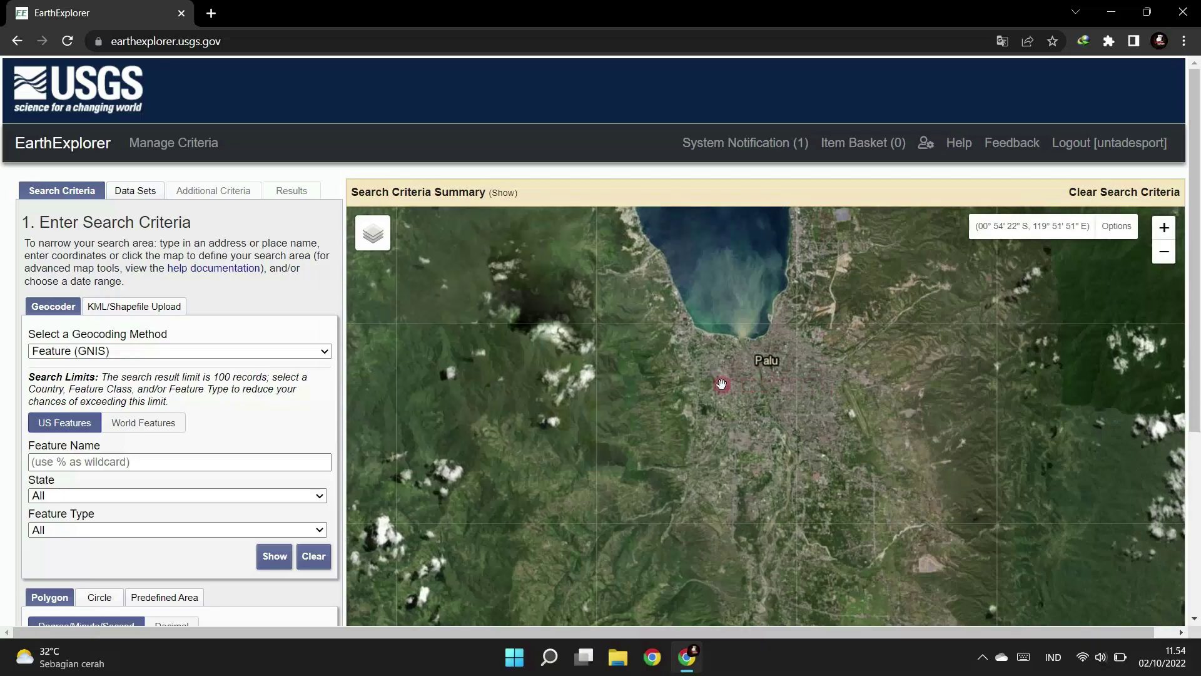
scroll(631, 335, "down", 4)
left_click(699, 261)
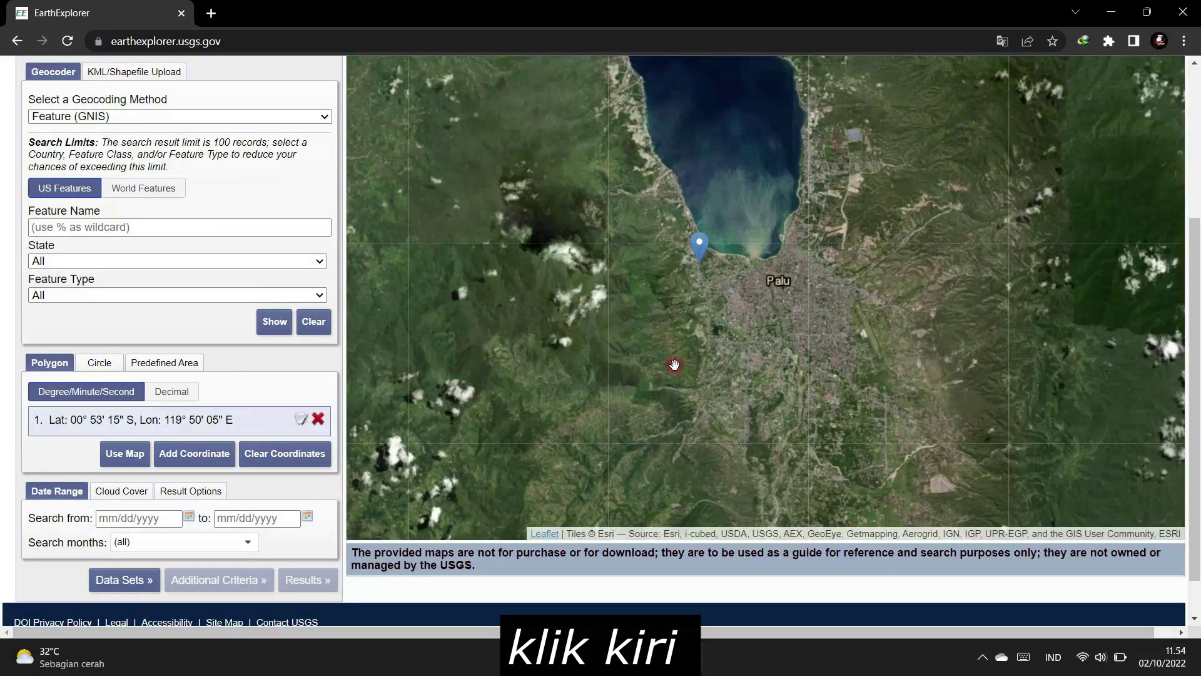
left_click(673, 376)
left_click(885, 410)
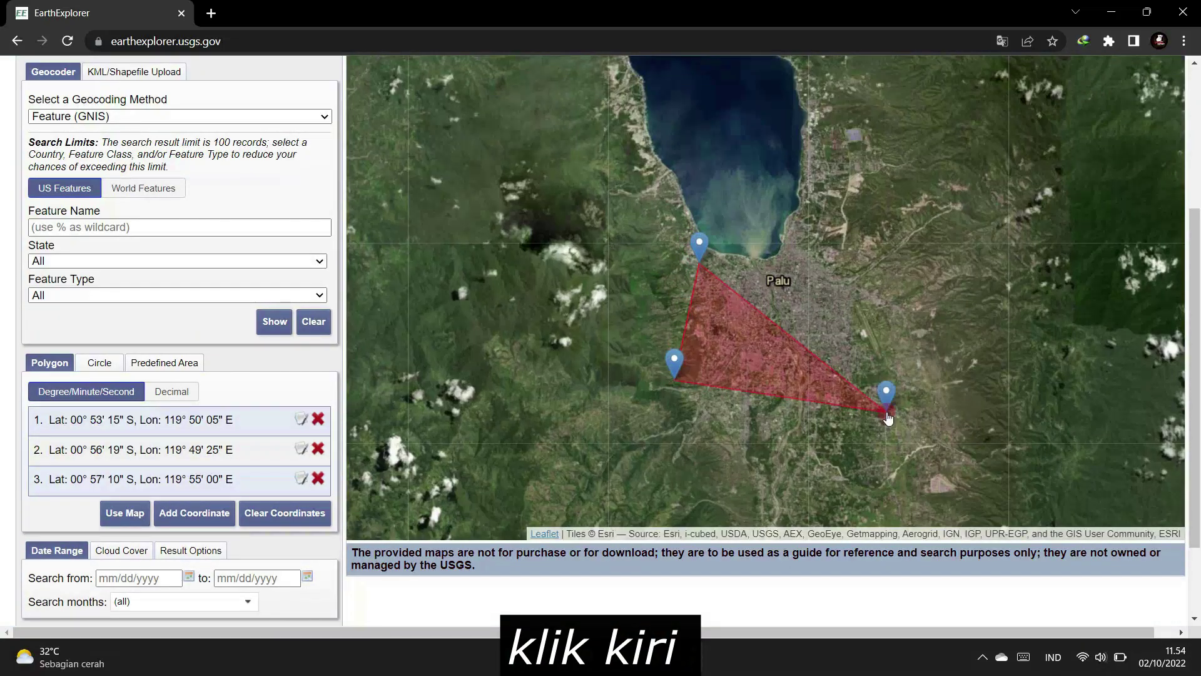
left_click(891, 267)
- Adjust the polygon's northwest, northeast and southeast corners slightly to refine the search area over Palu
left_click_drag(696, 257, 692, 245)
left_click_drag(894, 256, 883, 260)
left_click_drag(885, 391, 881, 384)
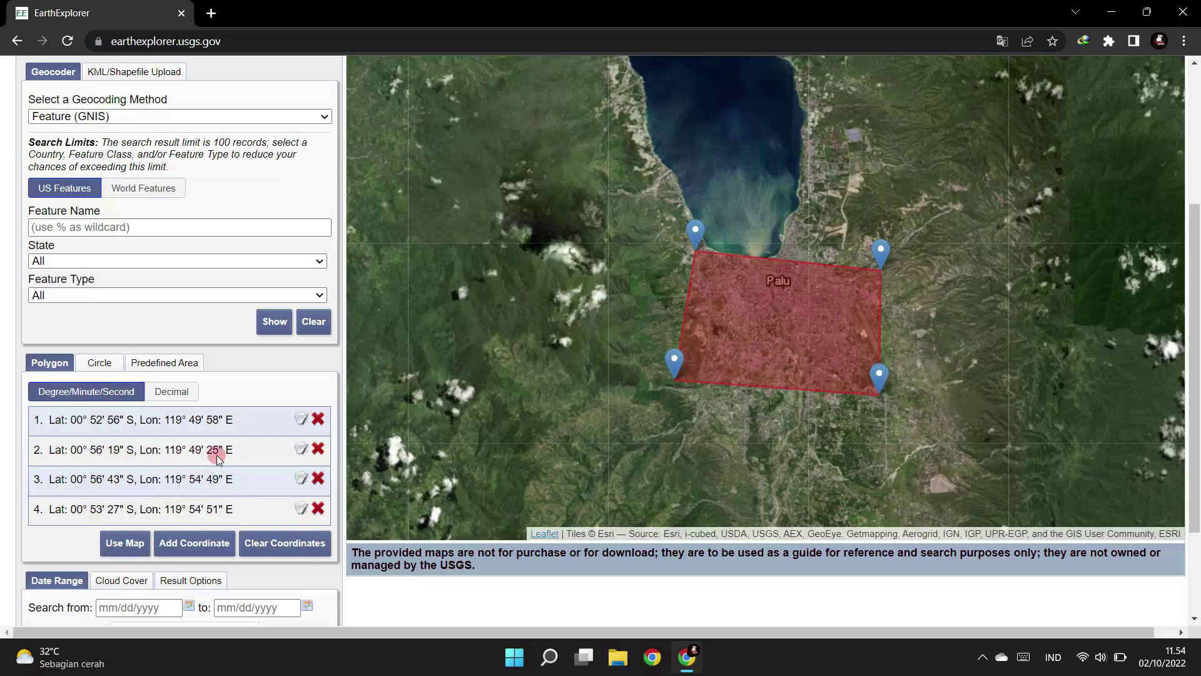
- Select the Landsat 8-9 OLI/TIRS C2 L2 data set under Landsat Collection 2 Level-2 and run the search for the area
scroll(182, 351, "up", 5)
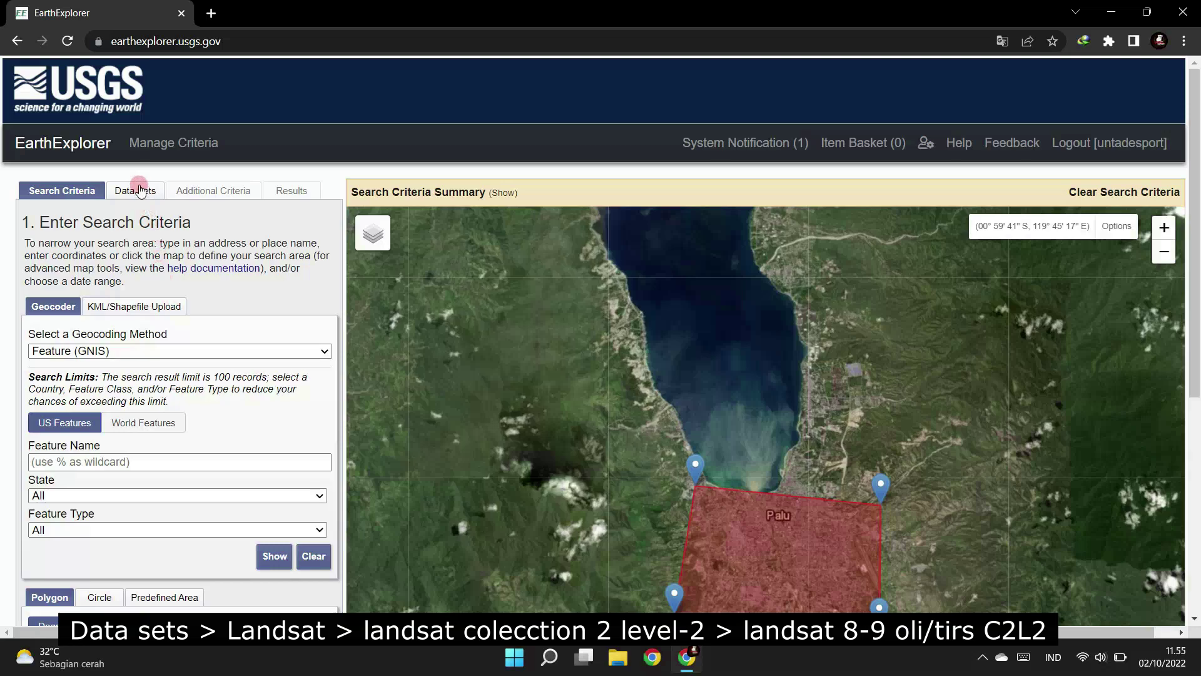
left_click(135, 190)
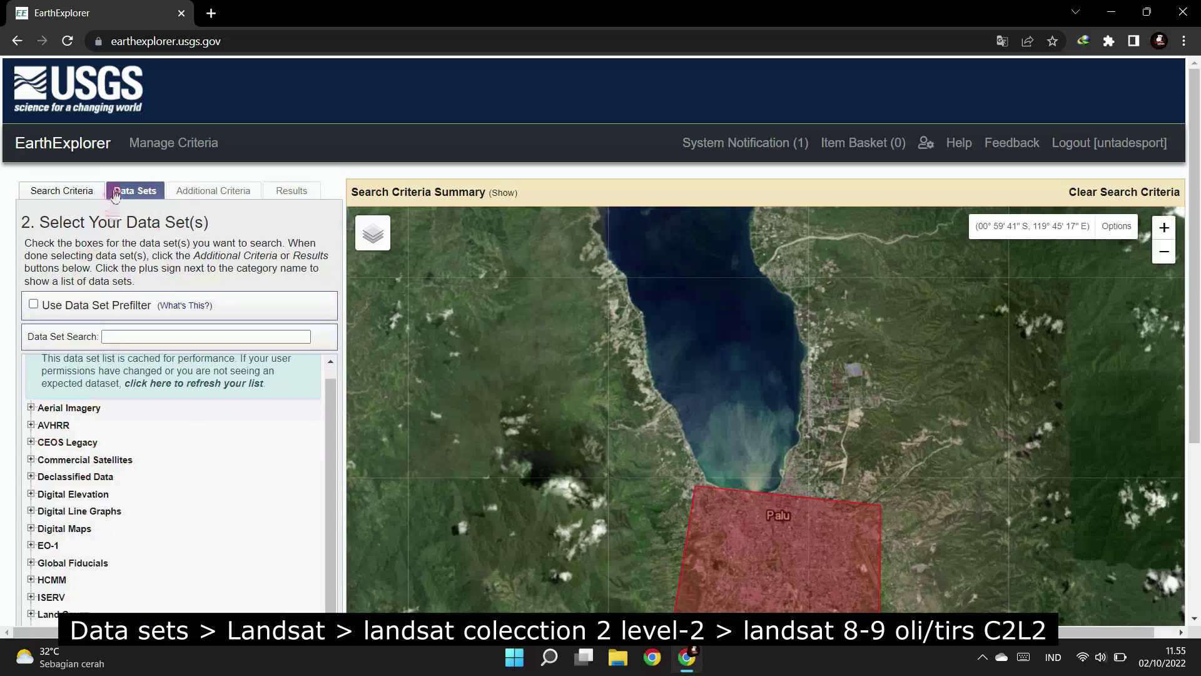
scroll(105, 442, "down", 3)
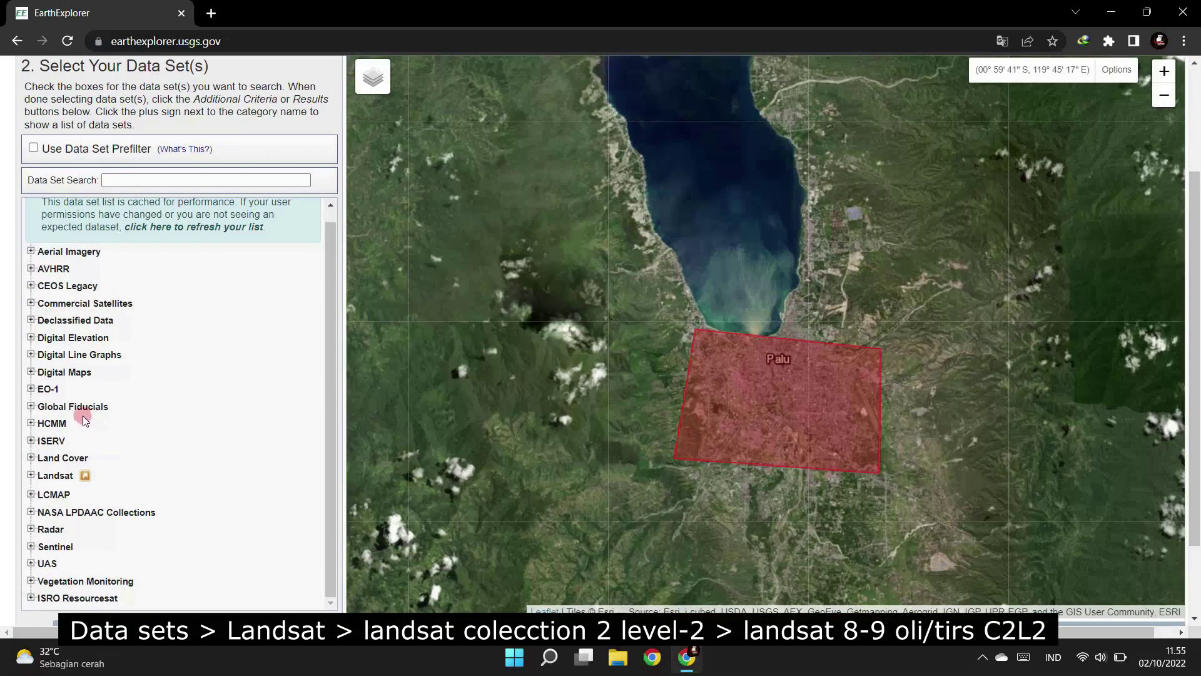
left_click(32, 475)
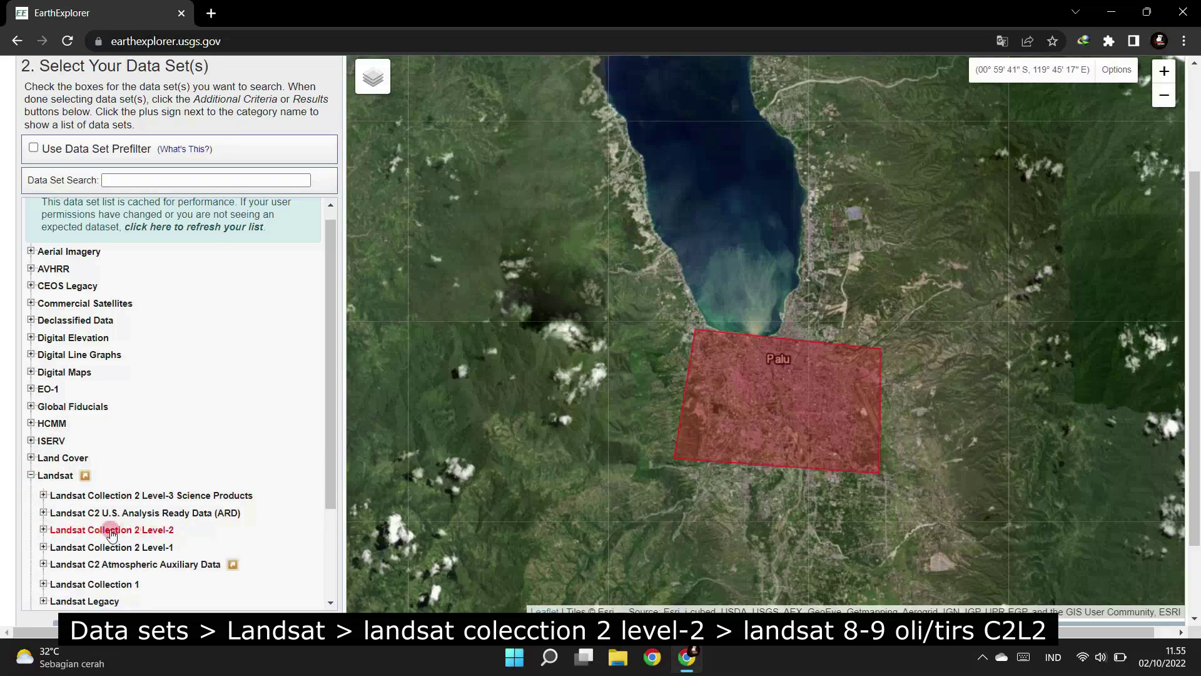
left_click(43, 529)
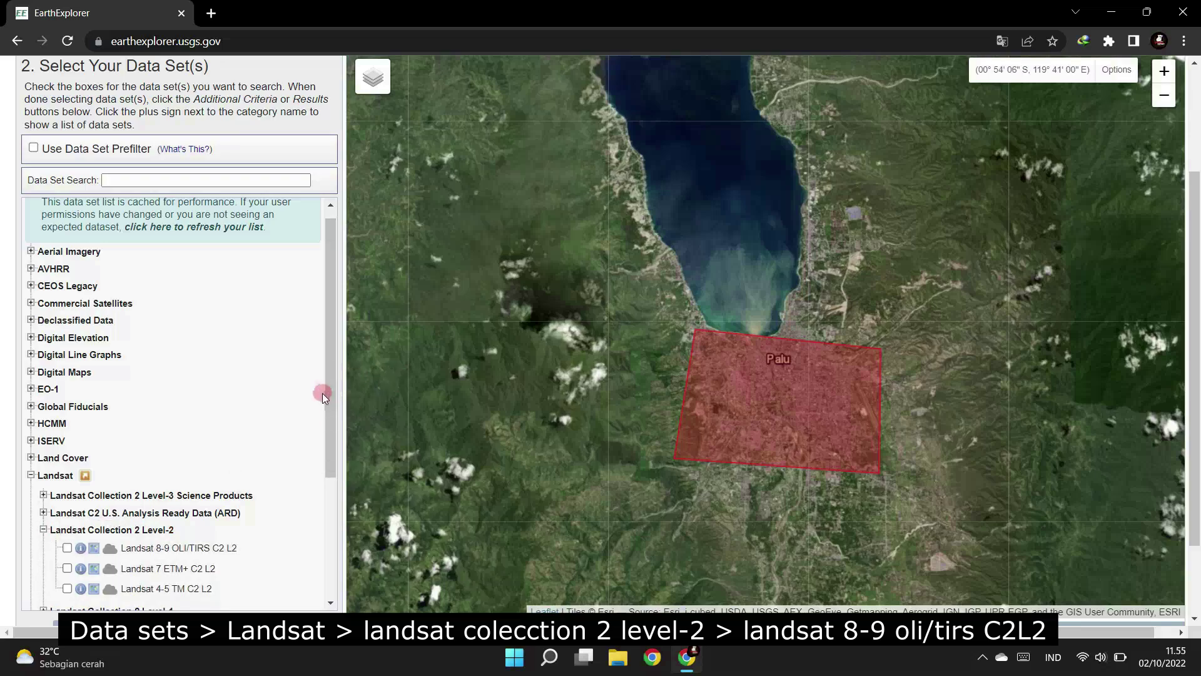
left_click_drag(328, 395, 327, 411)
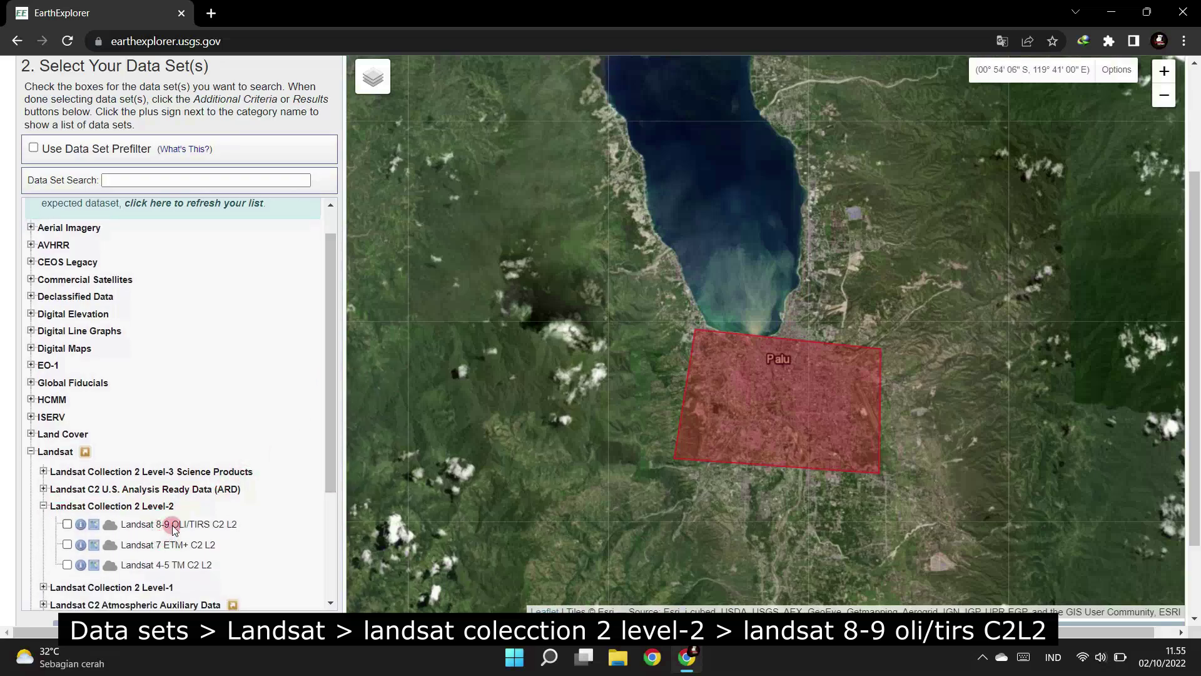
left_click_drag(324, 438, 333, 526)
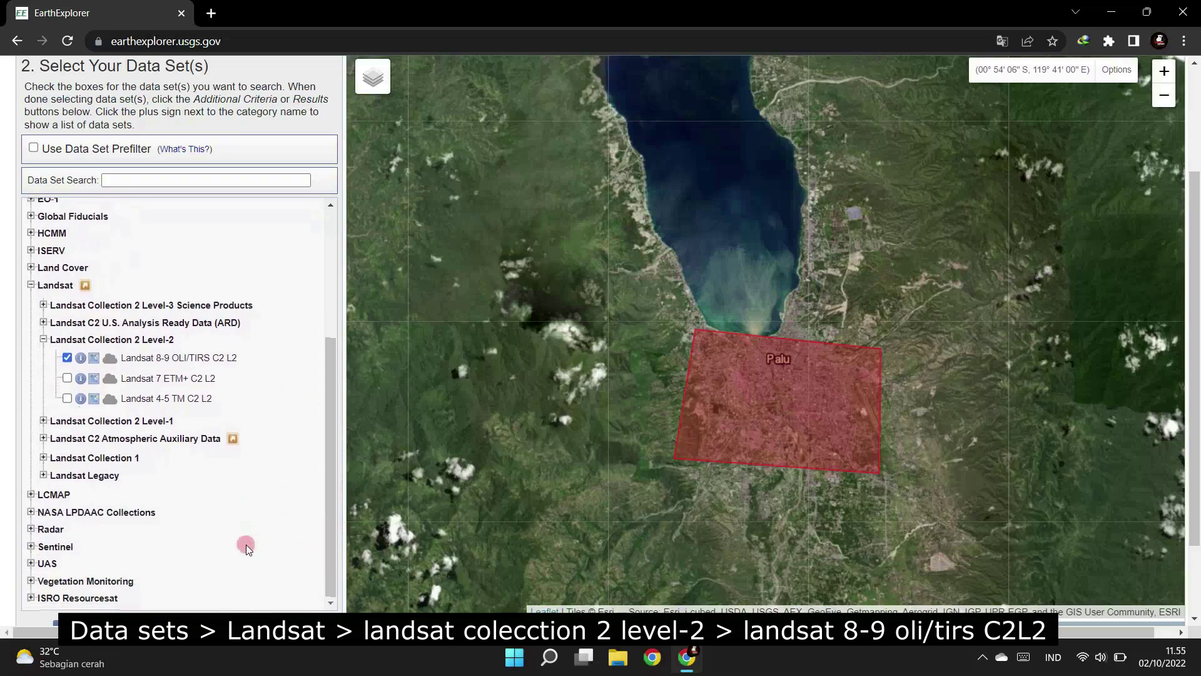
scroll(285, 545, "down", 2)
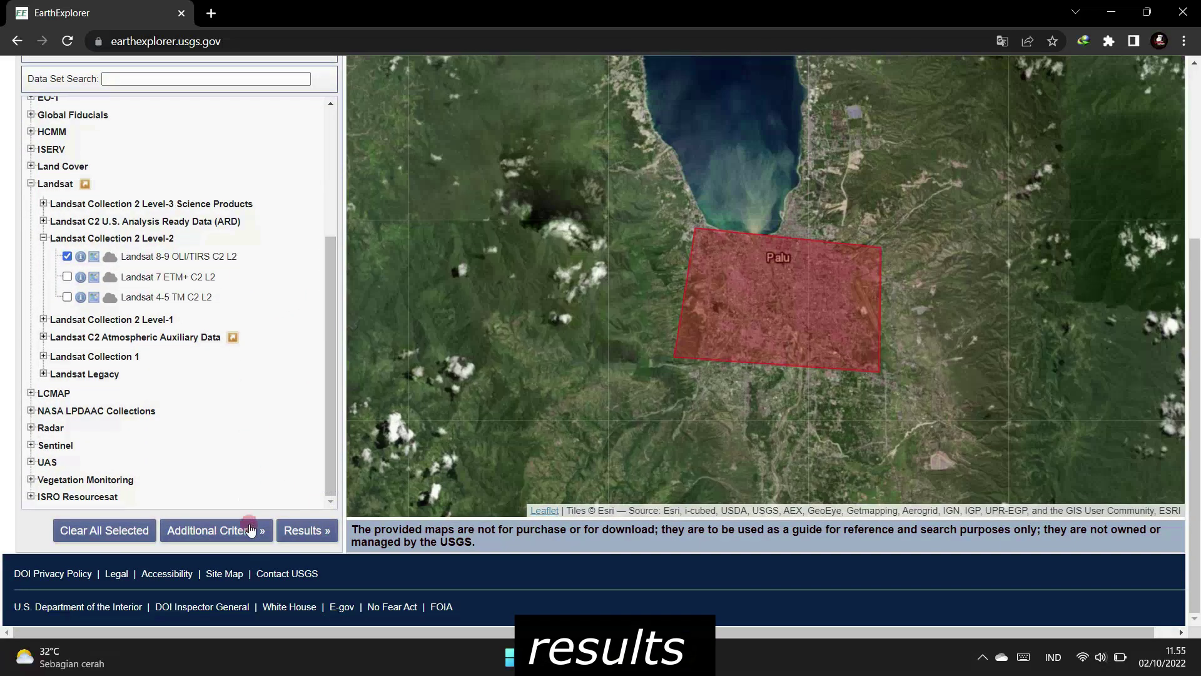
left_click(309, 525)
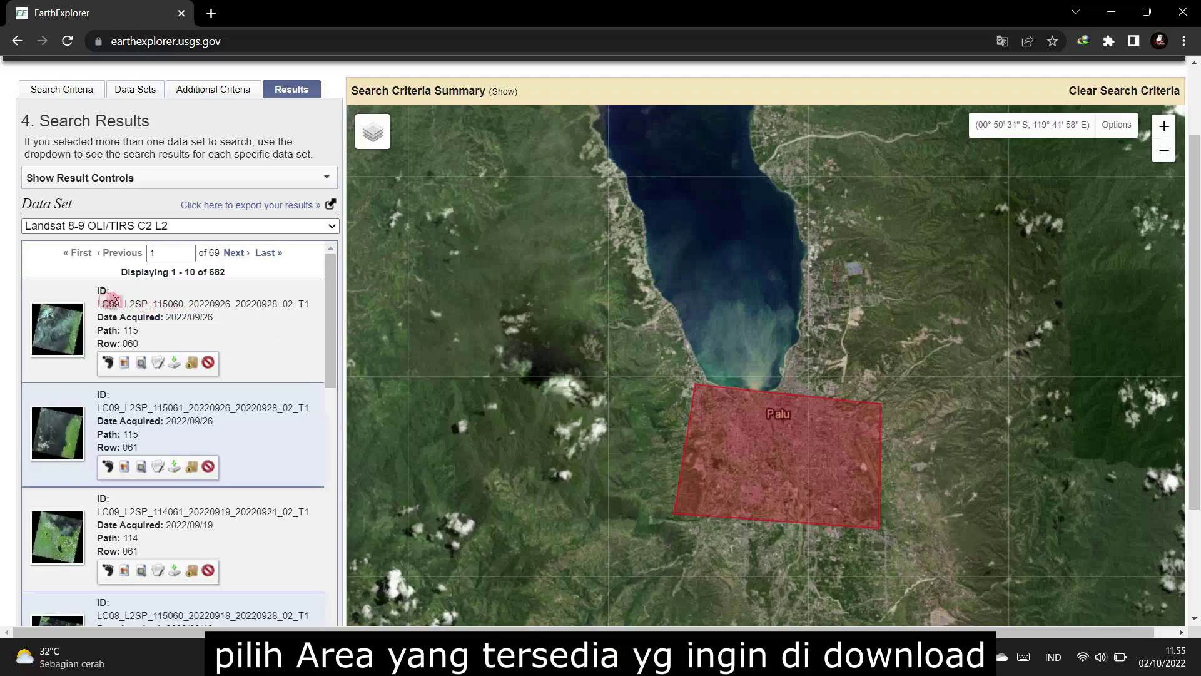
- Check the footprints of the first three result scenes one at a time against the Palu search area
left_click(108, 363)
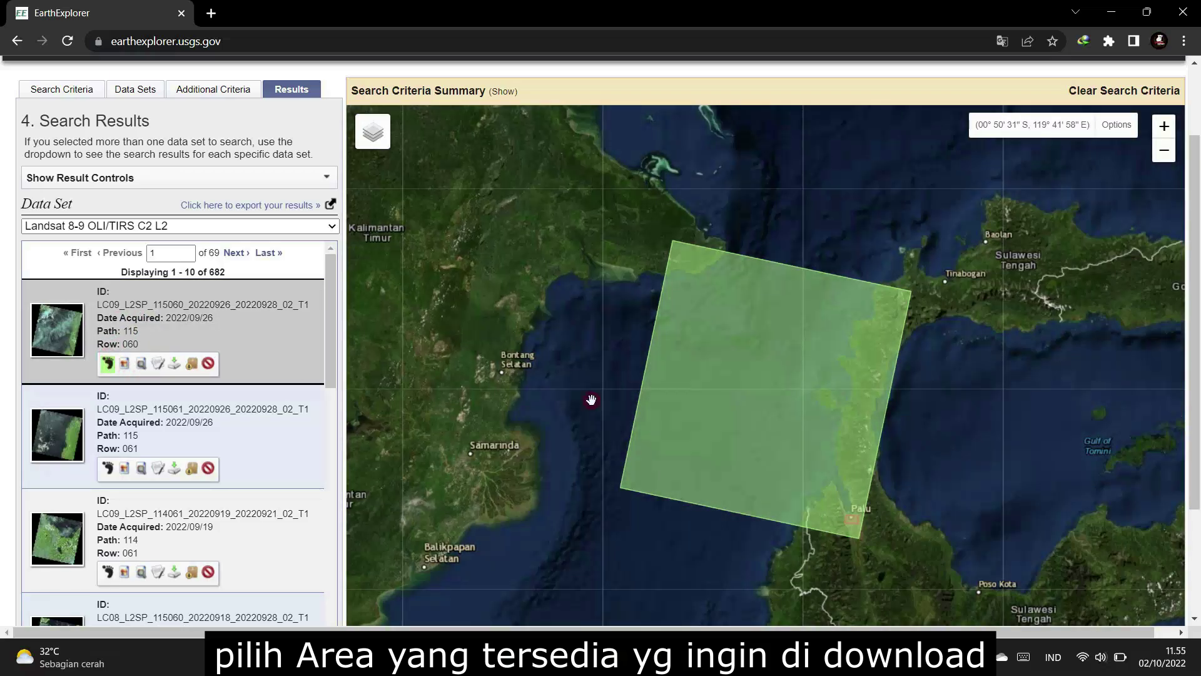
left_click(107, 363)
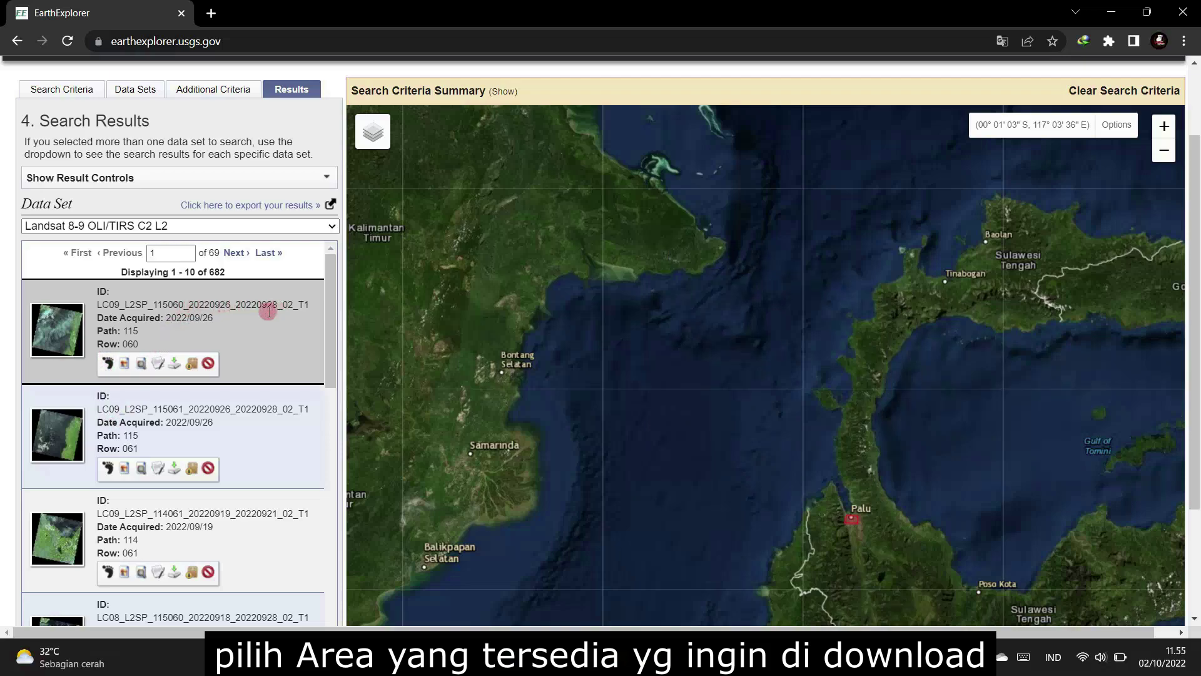
left_click(108, 469)
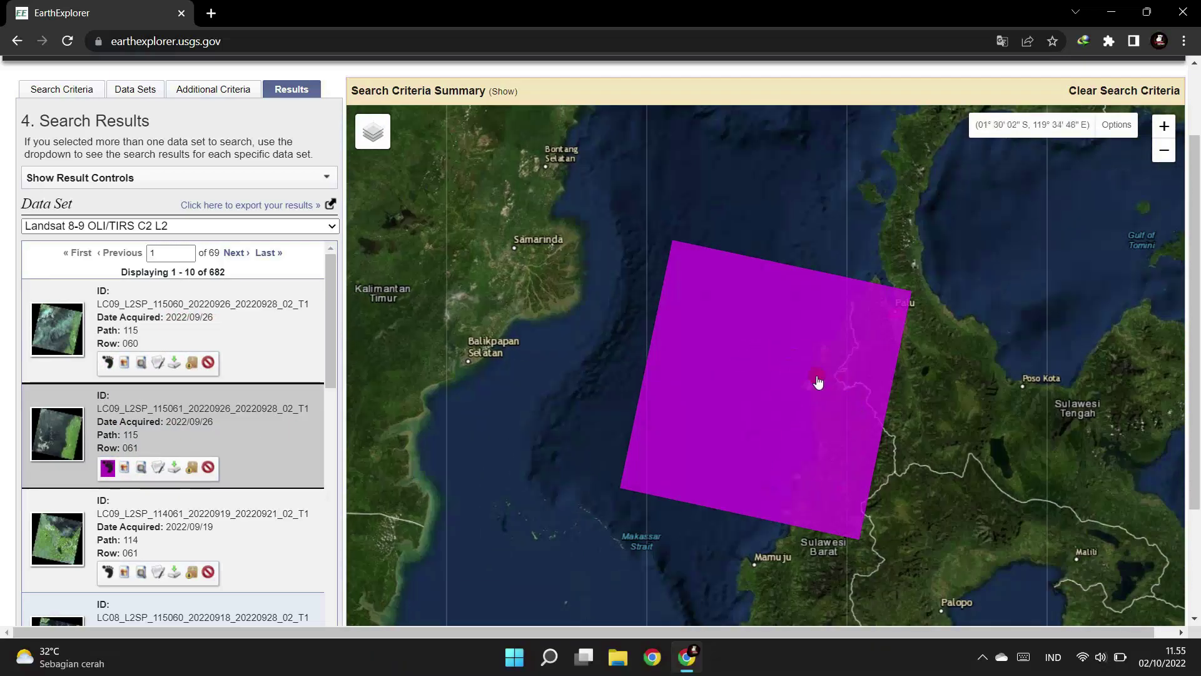
left_click(107, 468)
scroll(137, 529, "down", 4)
left_click(110, 339)
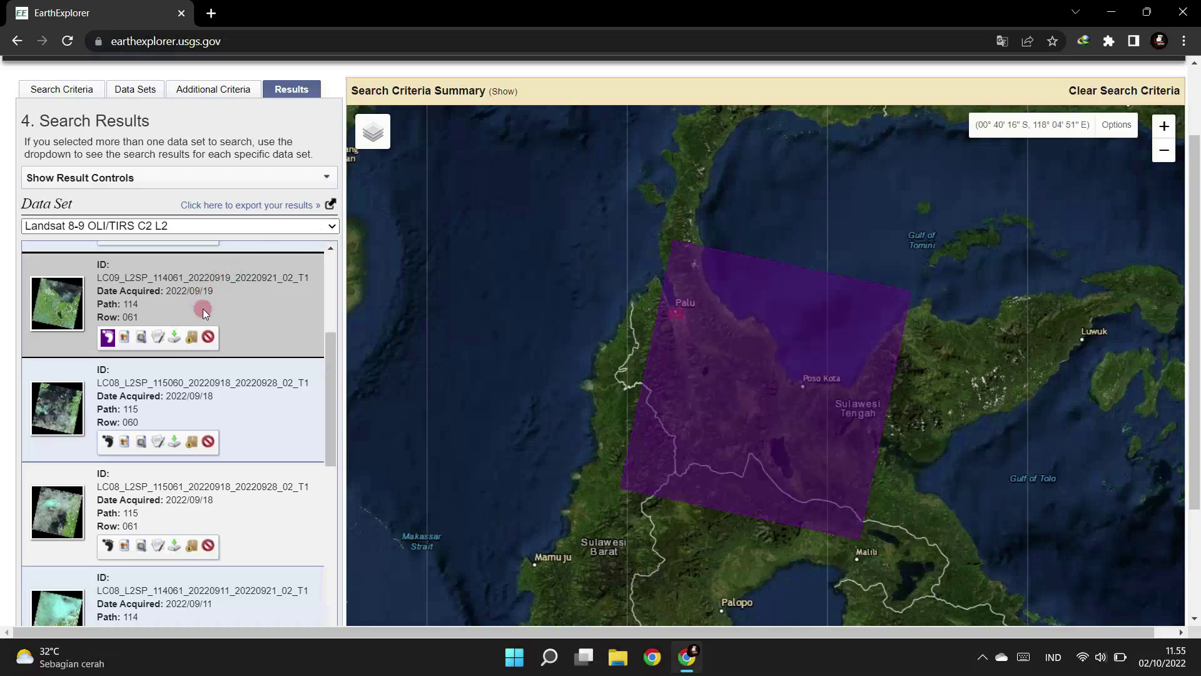
scroll(234, 404, "up", 1)
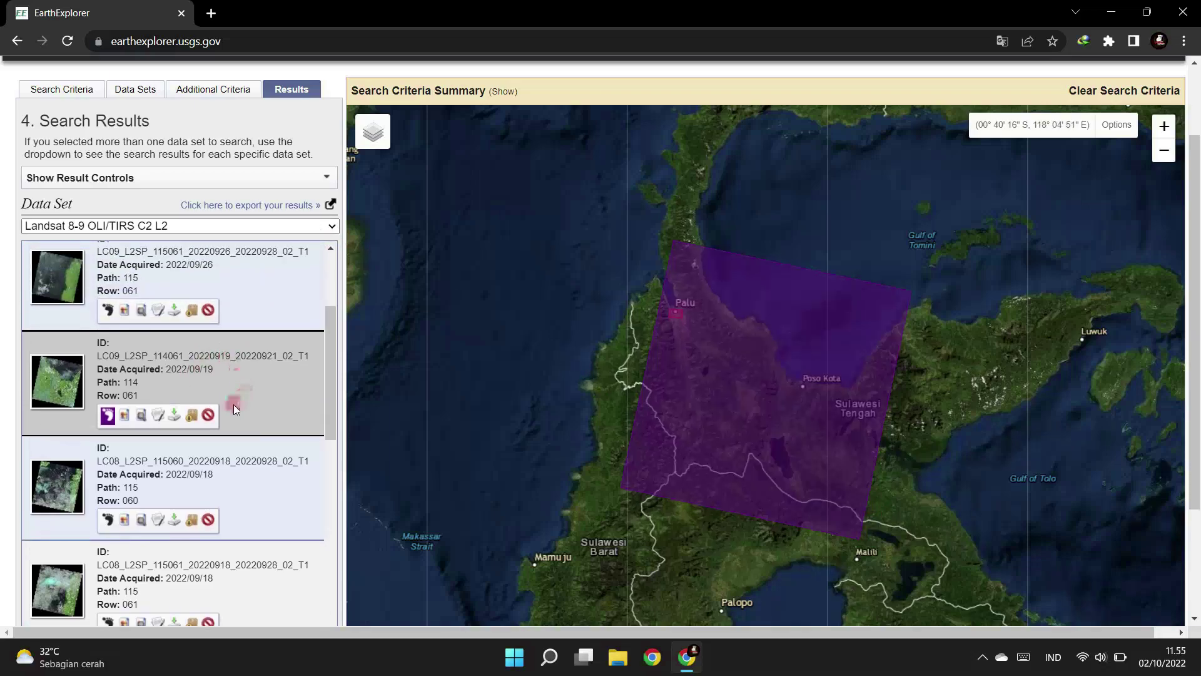
- Open the product download options for scene LC09_L2SP_114061_20220919_20220921_02_T1 and review its individually available band files
left_click(175, 415)
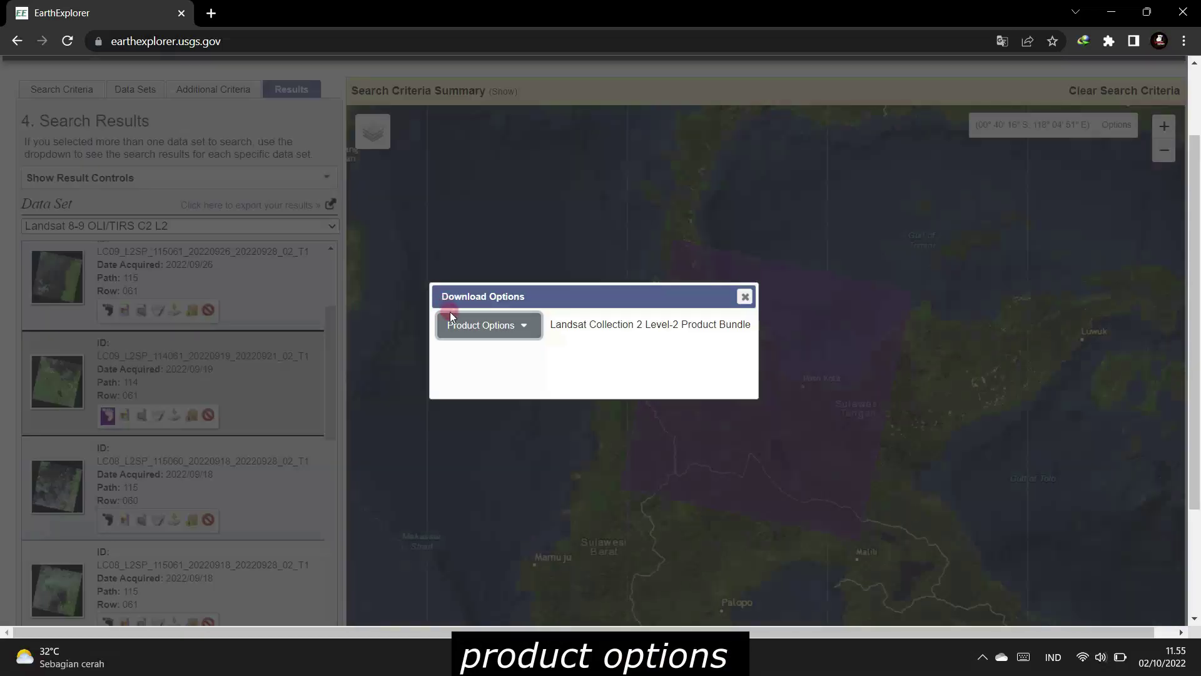
left_click(523, 325)
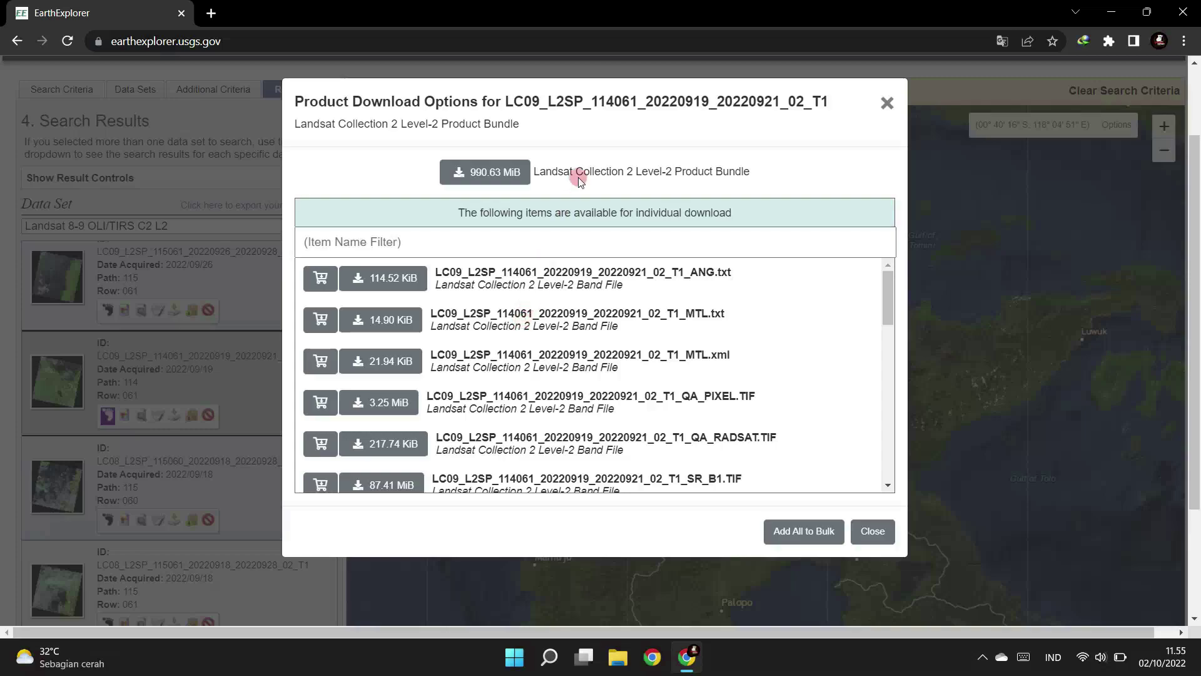
scroll(388, 338, "down", 10)
scroll(453, 429, "down", 3)
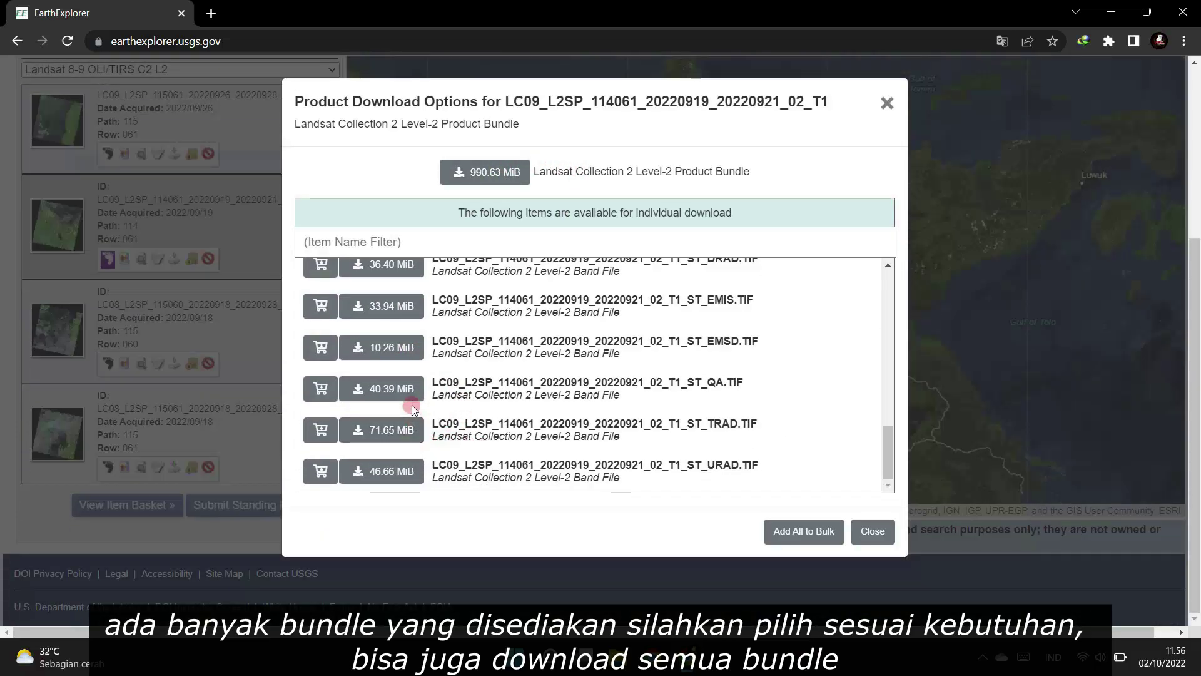
scroll(499, 363, "up", 13)
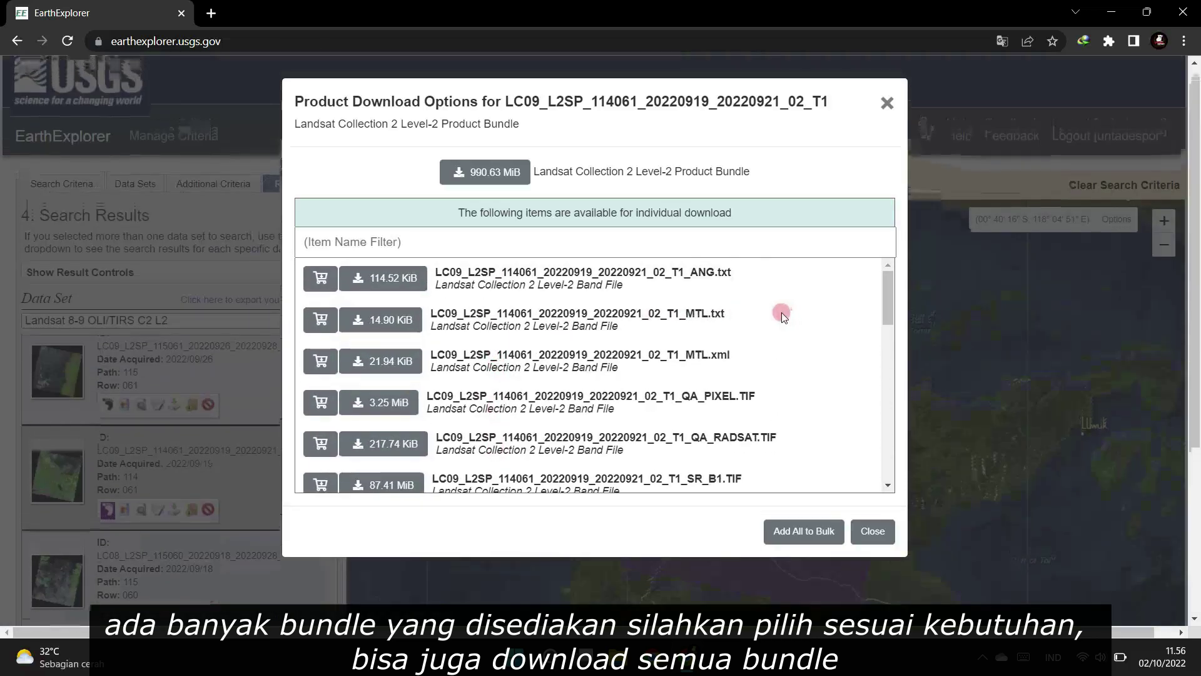
scroll(400, 413, "down", 10)
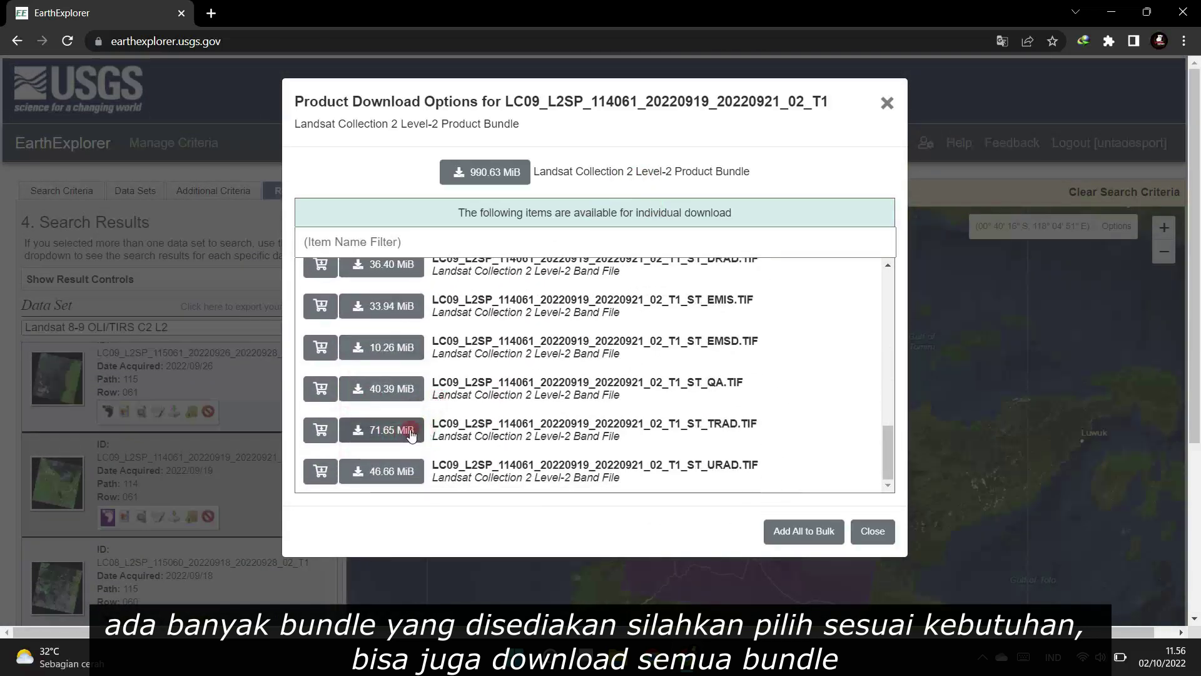
scroll(425, 450, "up", 9)
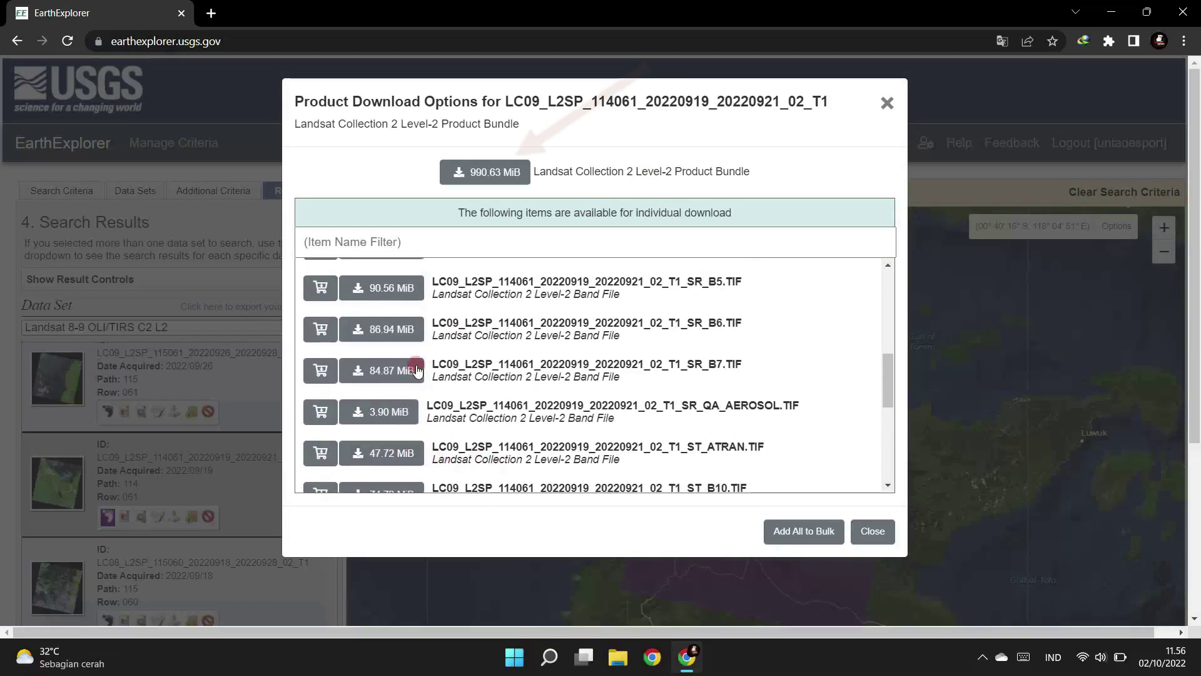
- Download the complete Landsat Collection 2 Level-2 Product Bundle to the Unduhan folder and open the folder containing it
left_click(481, 177)
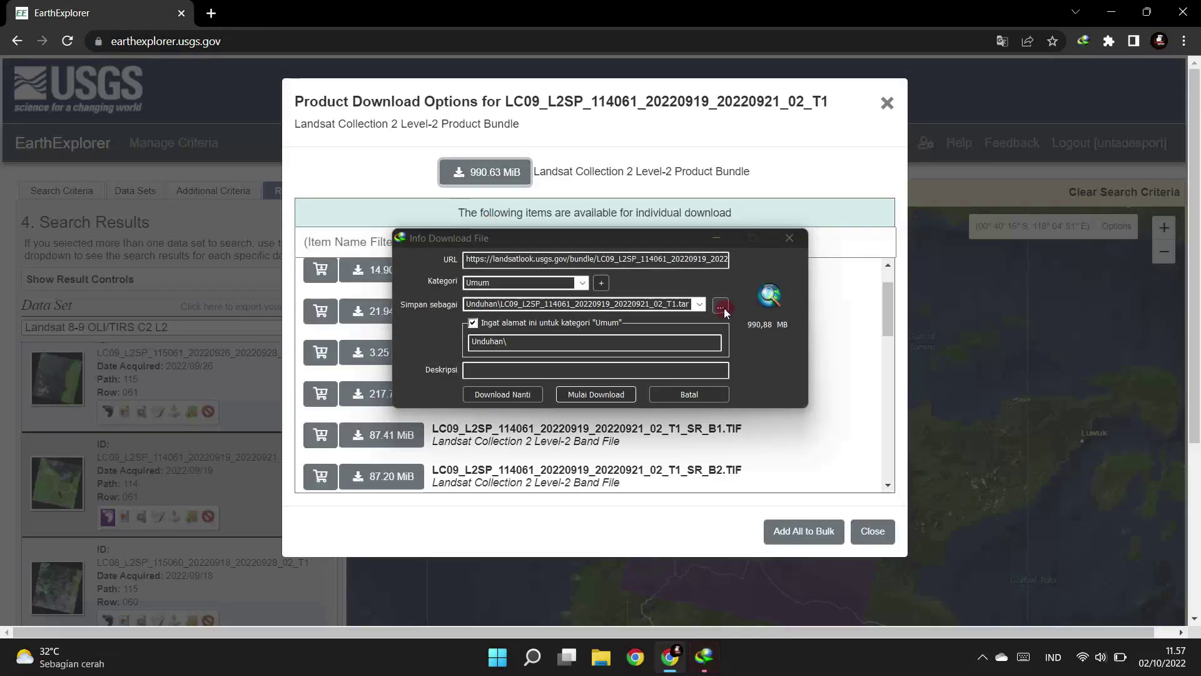
left_click(720, 306)
left_click(594, 394)
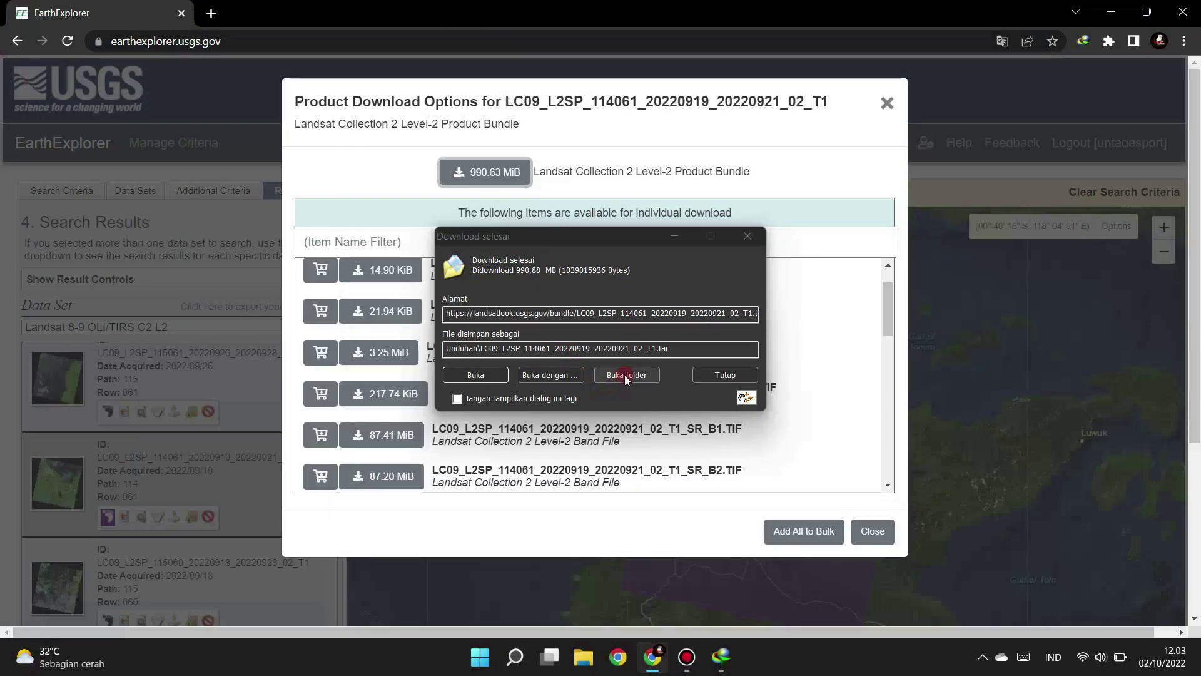
left_click(626, 376)
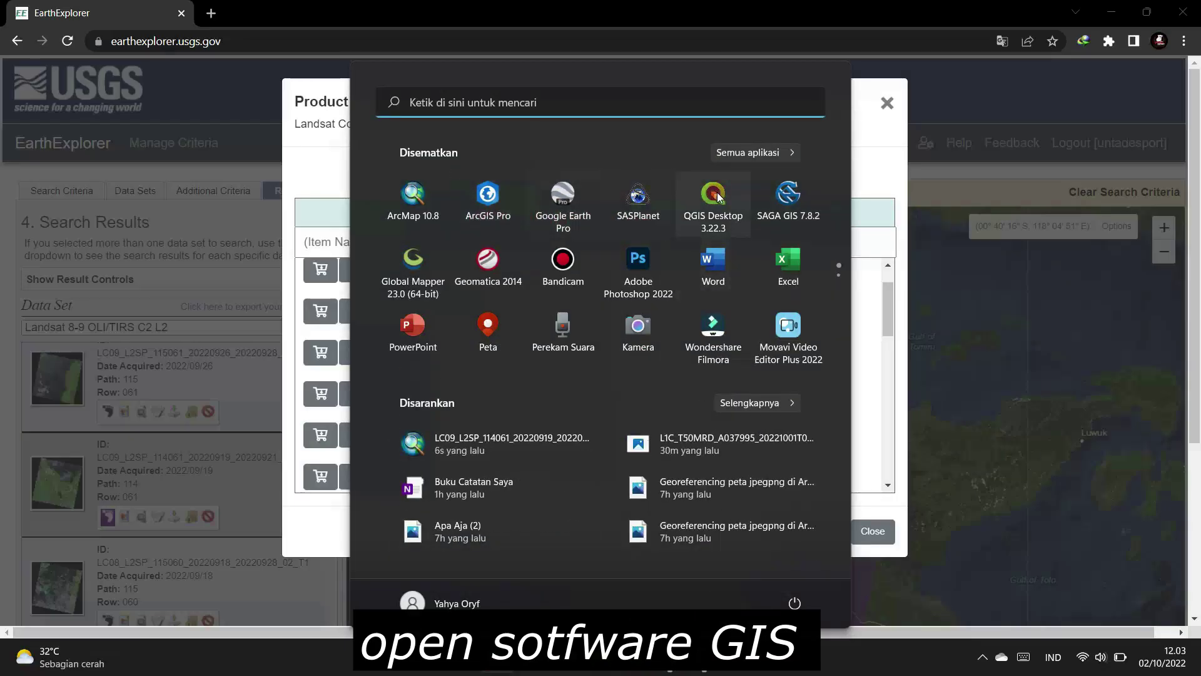
- Launch QGIS Desktop 3.22.3 and create a new empty project
left_click(744, 219)
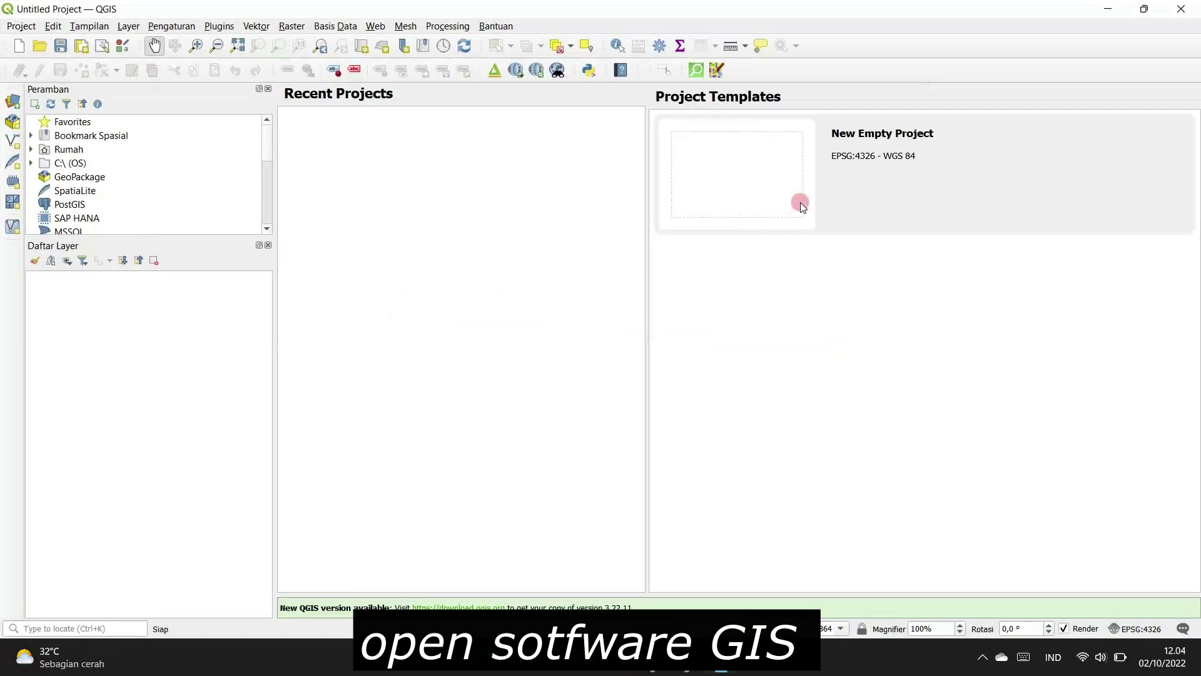
left_click(18, 45)
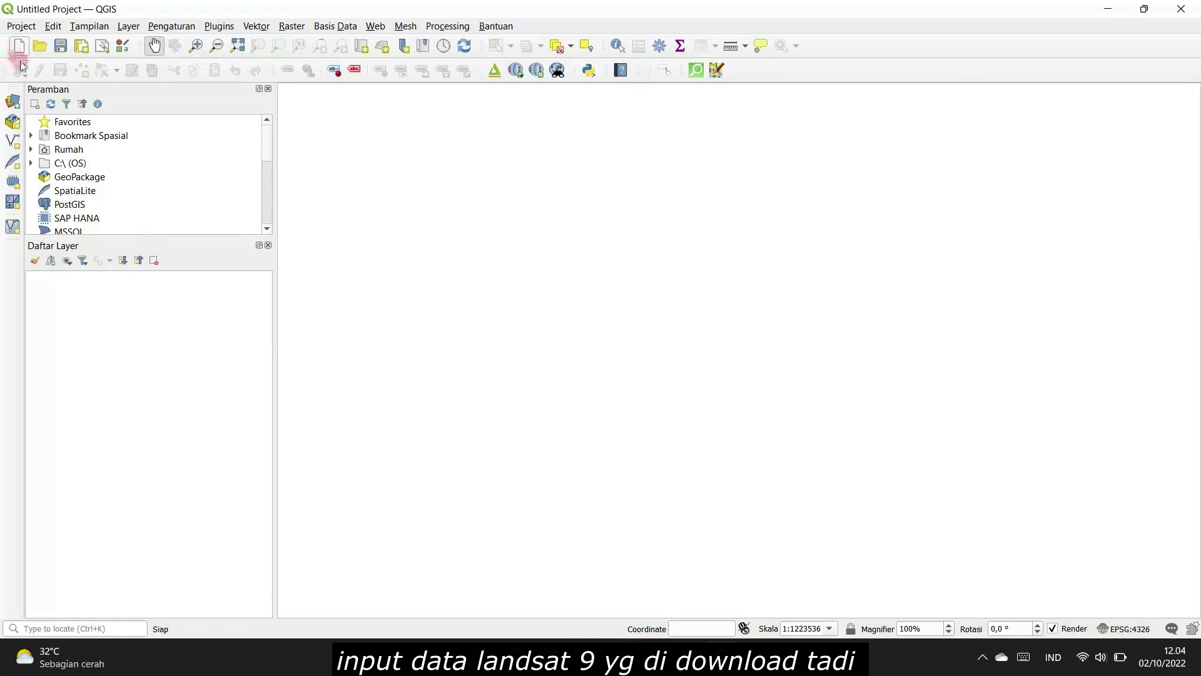
- Choose LC09_L2SP_114061_20220919_20220921_02_T1.tar from the Unduhan folder as the source for a new raster layer
left_click(13, 101)
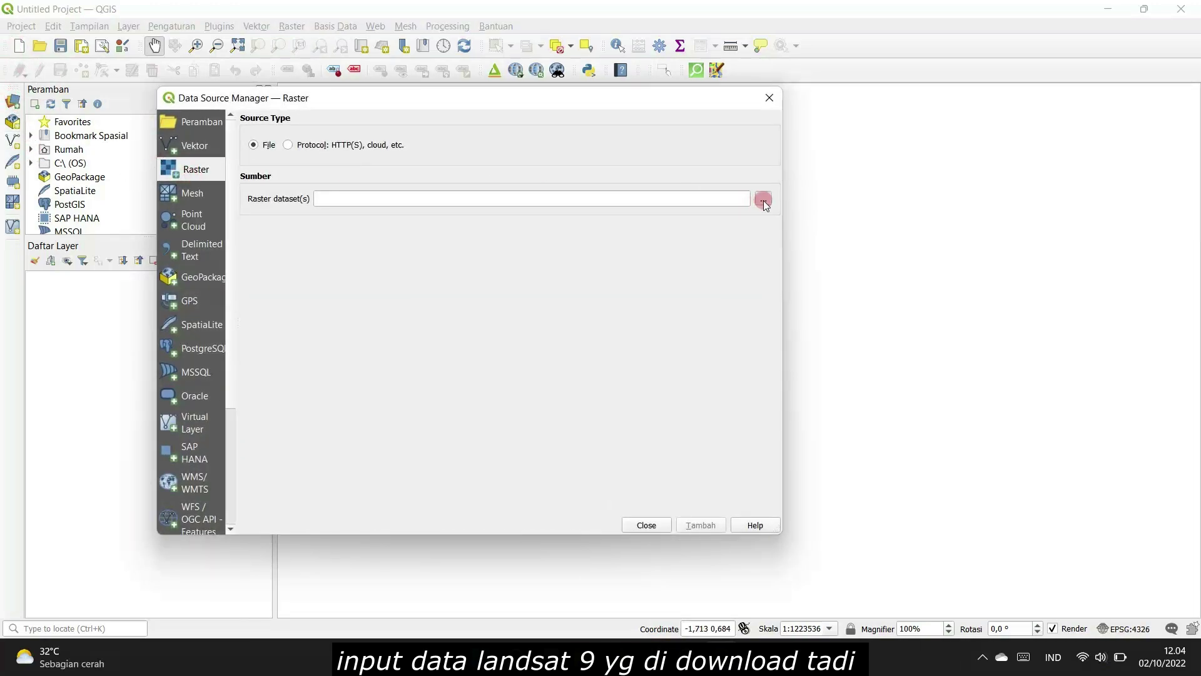
left_click(764, 206)
left_click(233, 372)
left_click(422, 276)
left_click(339, 263)
left_click(601, 452)
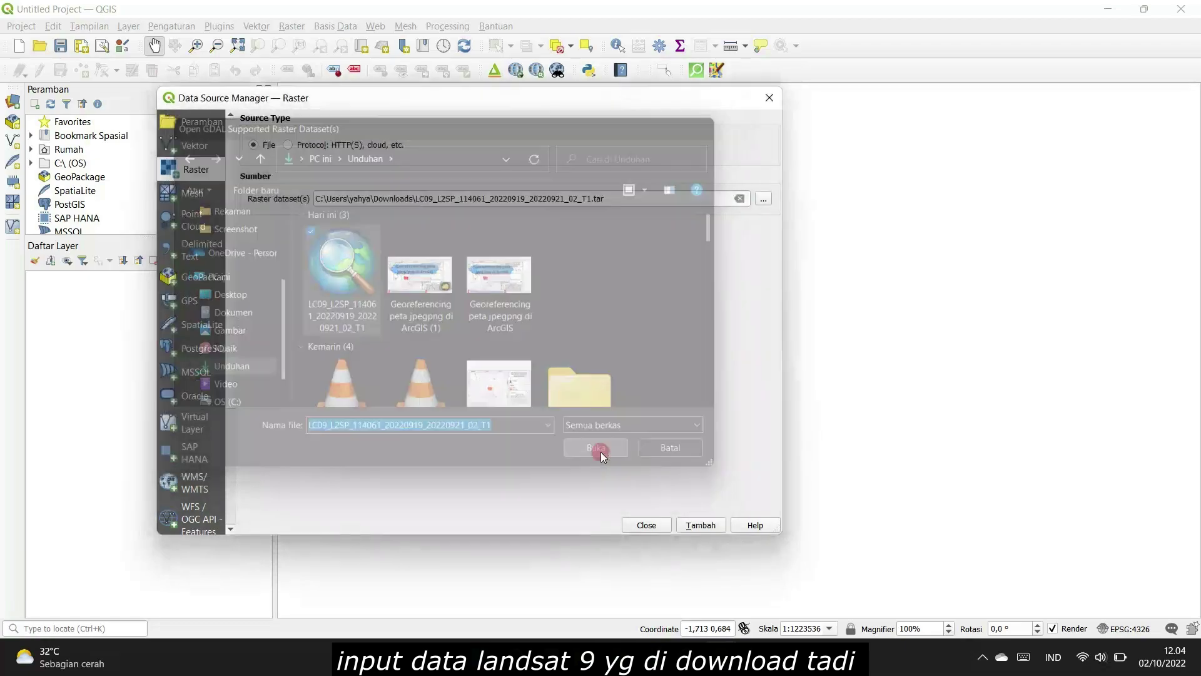
- Add all the raster items in the archive to the project as layers and close the Data Source Manager
left_click(701, 525)
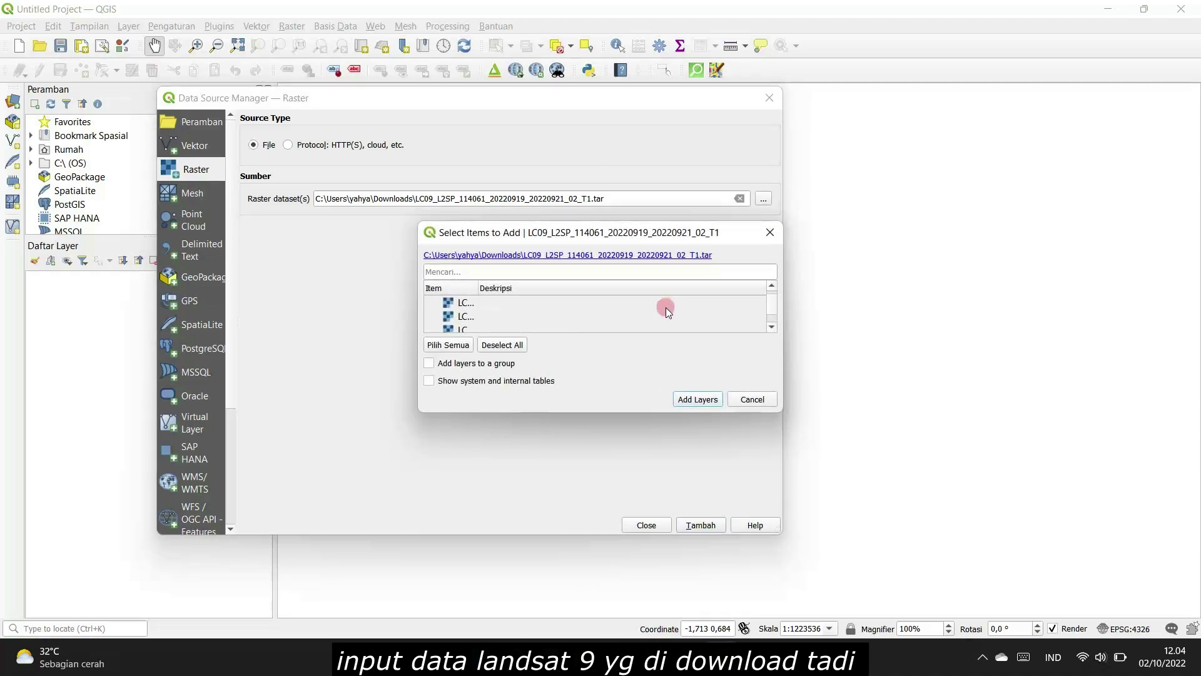
left_click(700, 399)
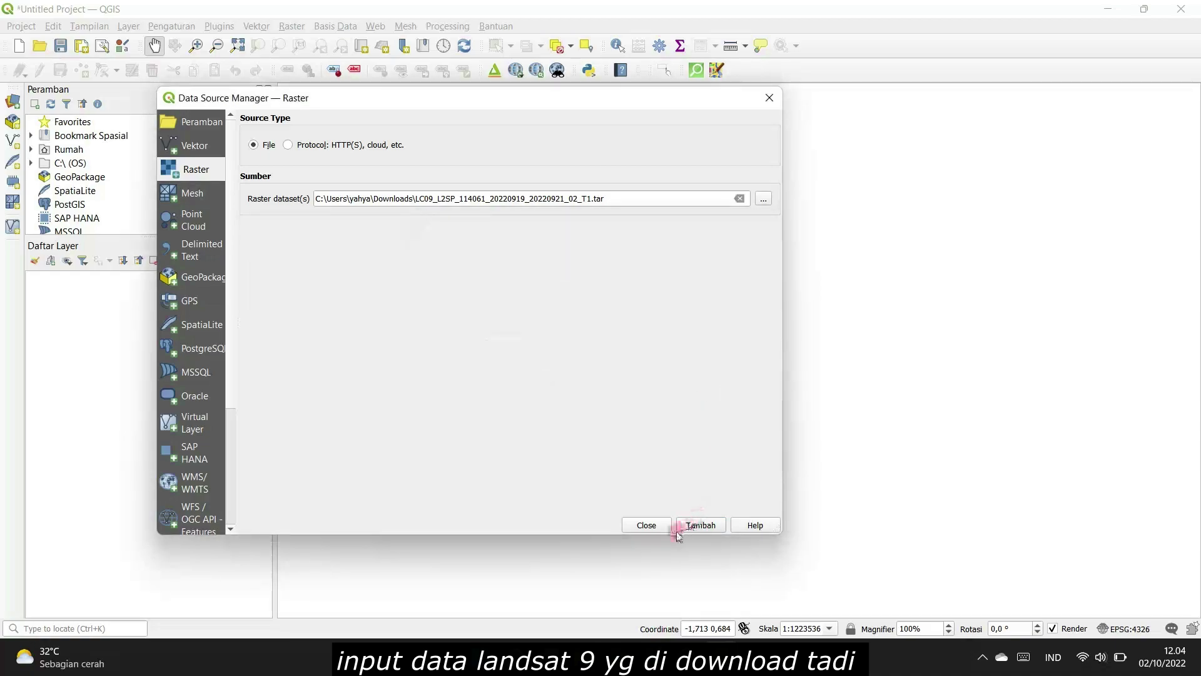
left_click(647, 525)
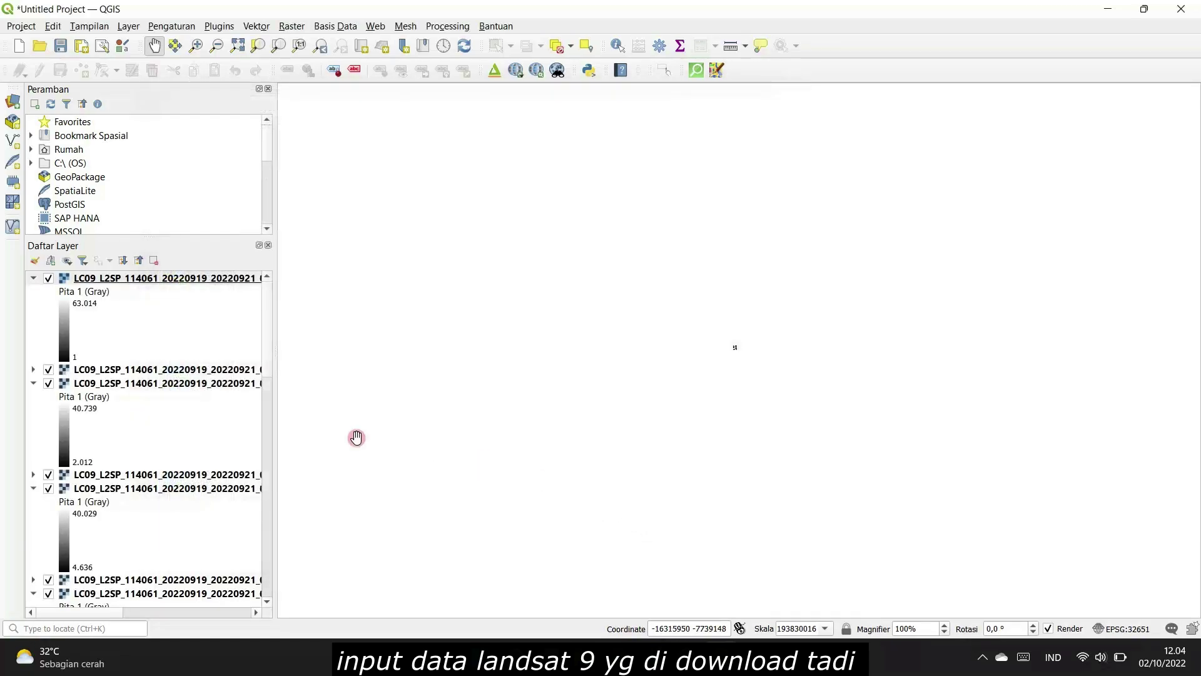
- Zoom the map to the topmost Landsat layer's extent and examine its imagery up close and as a whole
scroll(133, 416, "down", 5)
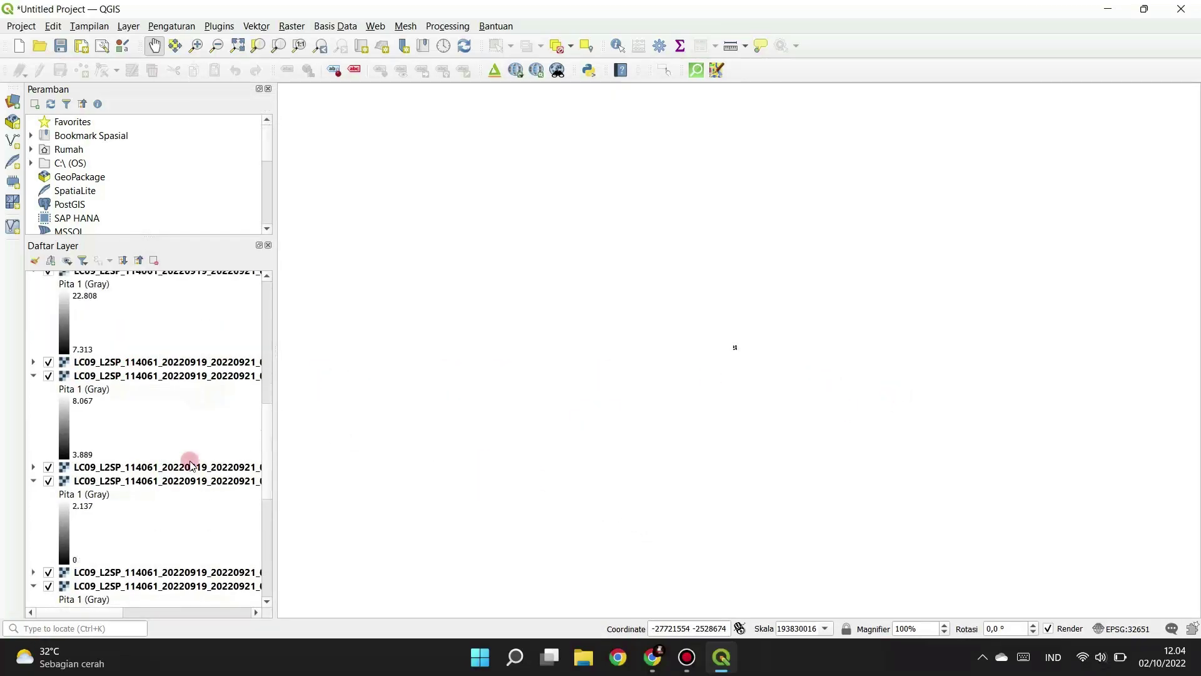
scroll(181, 459, "up", 5)
left_click(139, 278)
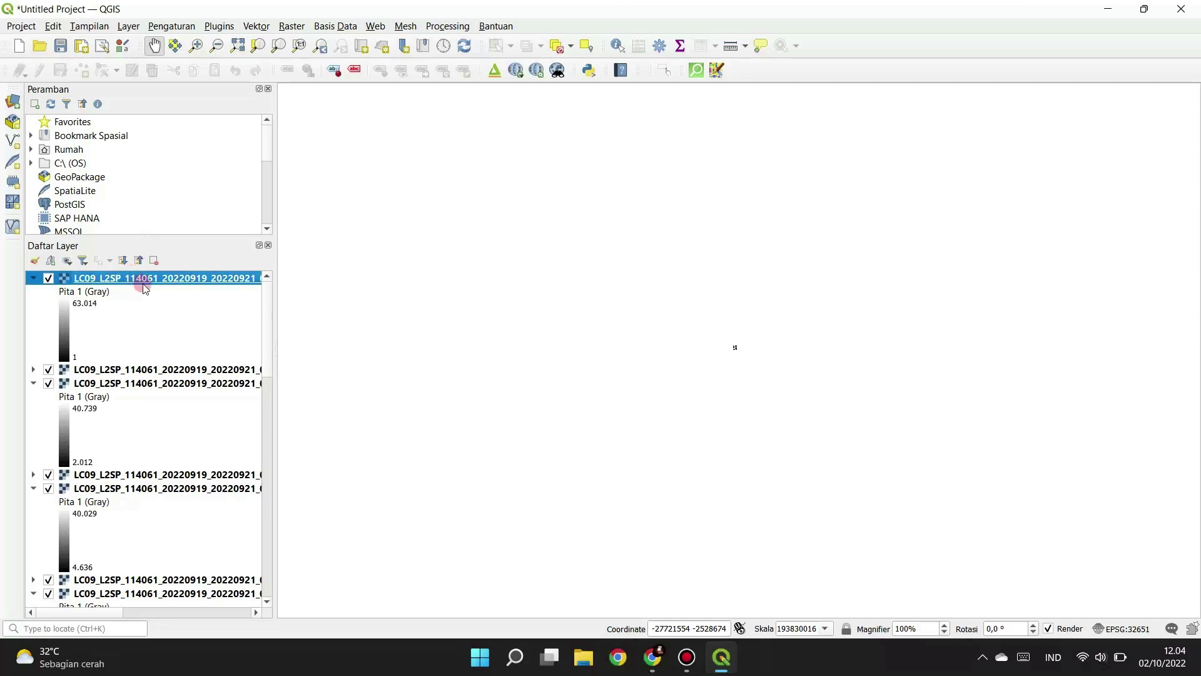
right_click(151, 288)
left_click(232, 290)
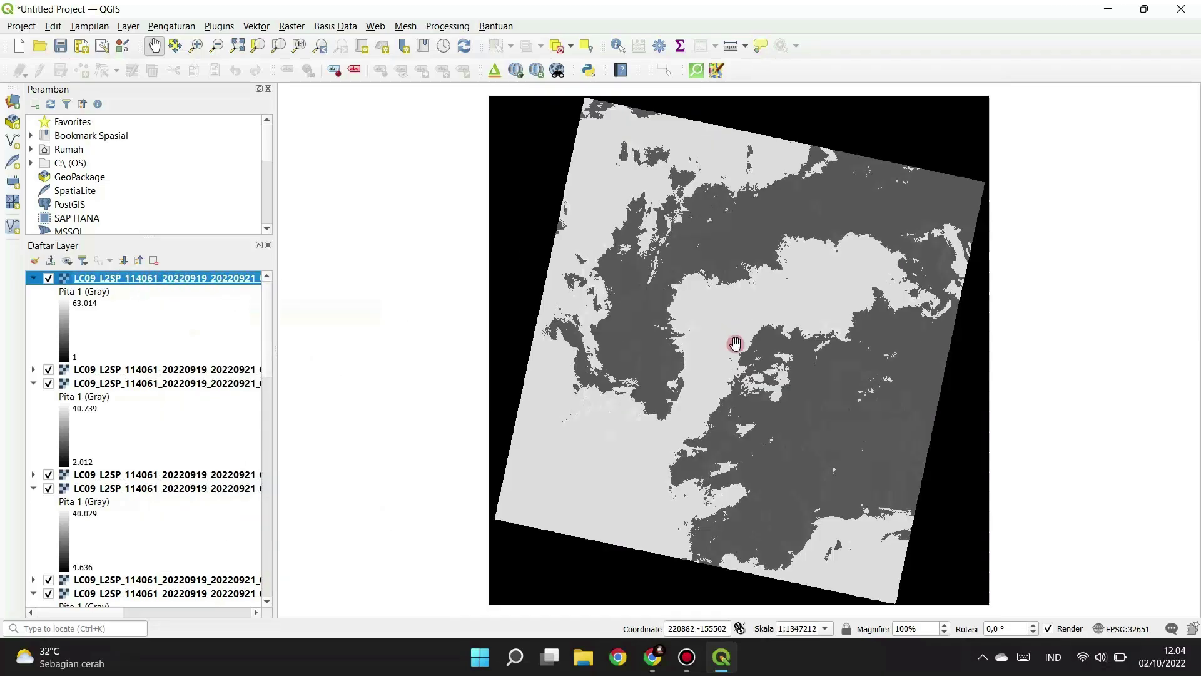
scroll(730, 391, "down", 2)
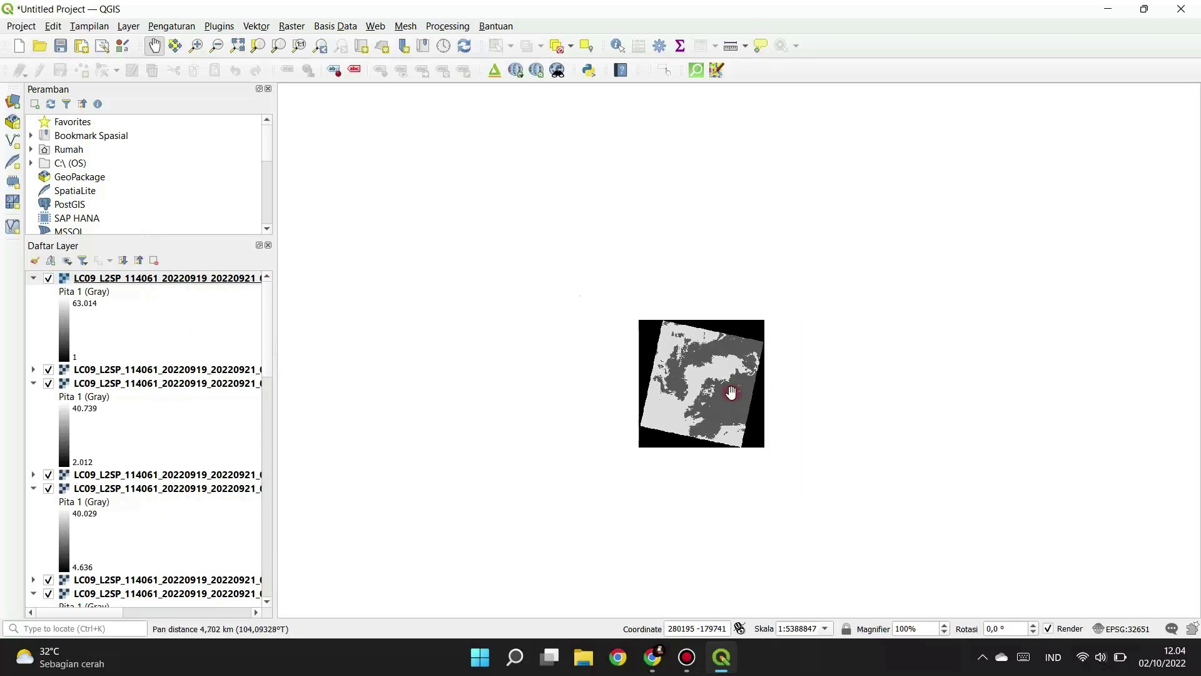
scroll(730, 391, "up", 1)
scroll(720, 397, "up", 2)
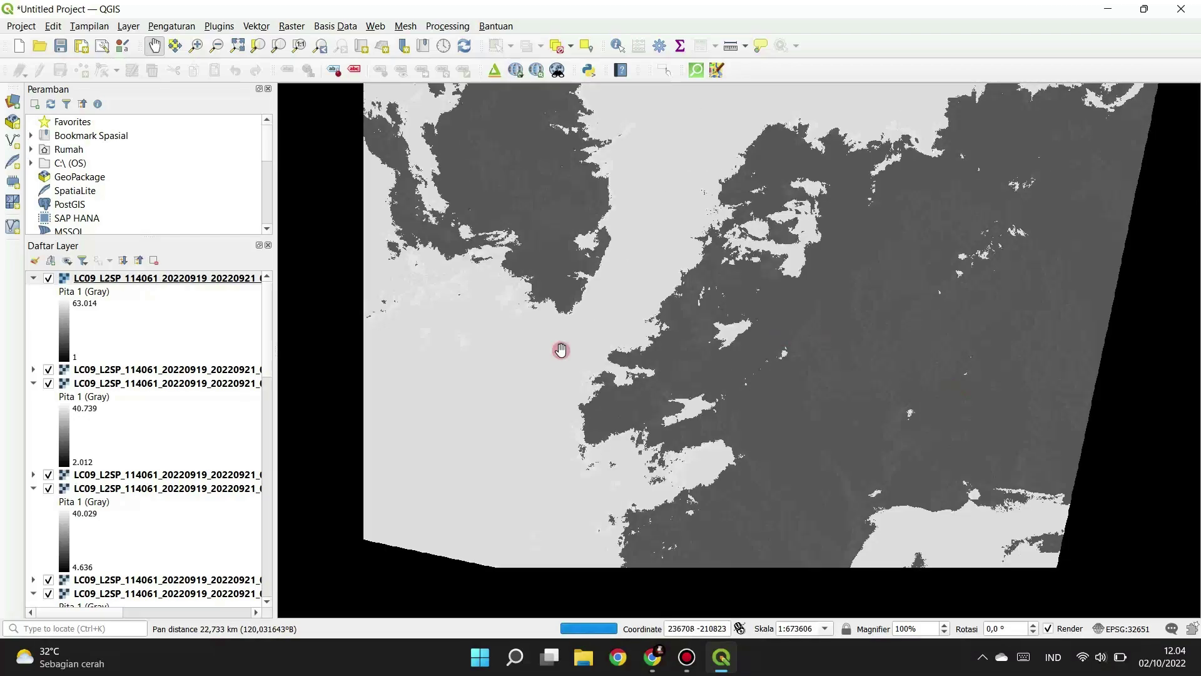
left_click_drag(561, 350, 678, 365)
scroll(679, 365, "down", 2)
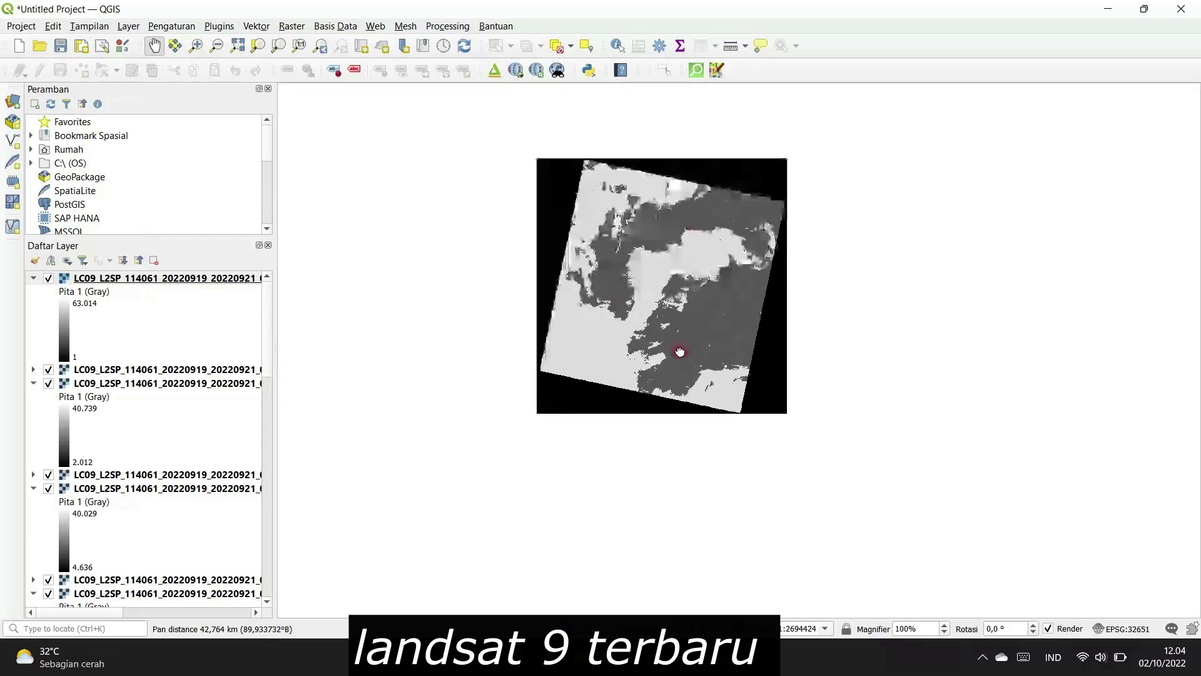
- Hide the topmost Landsat layer and zoom the map to the second layer's extent
left_click(48, 278)
right_click(75, 370)
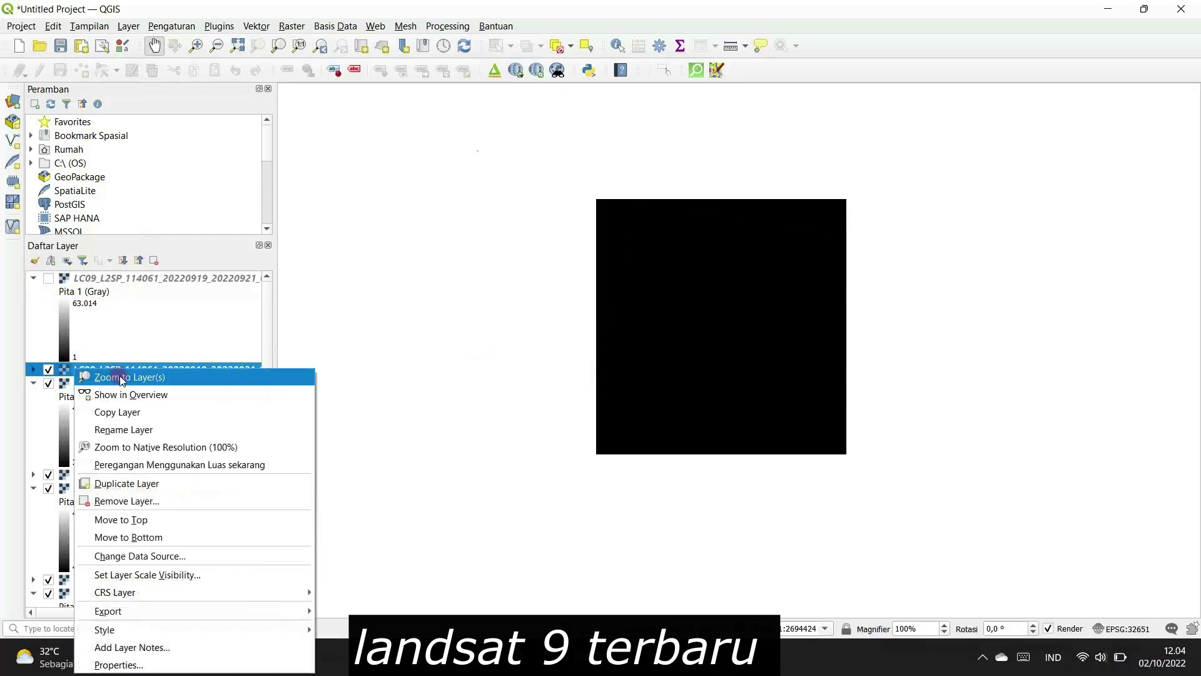
left_click(122, 377)
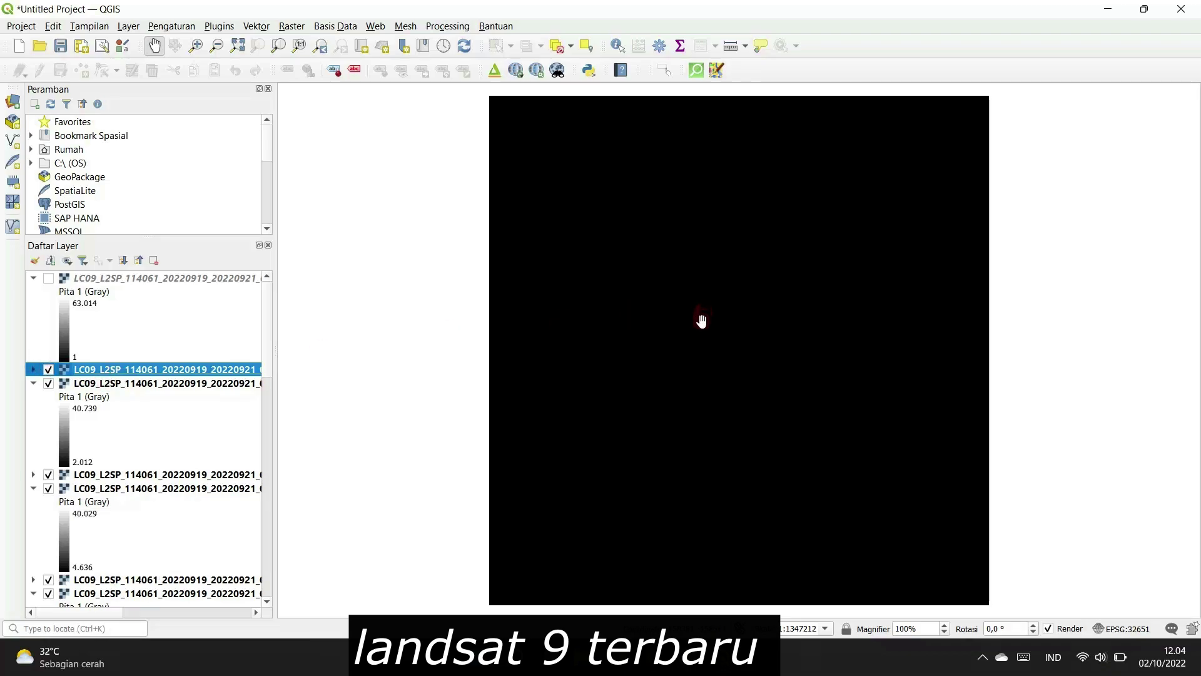
double_click(701, 320)
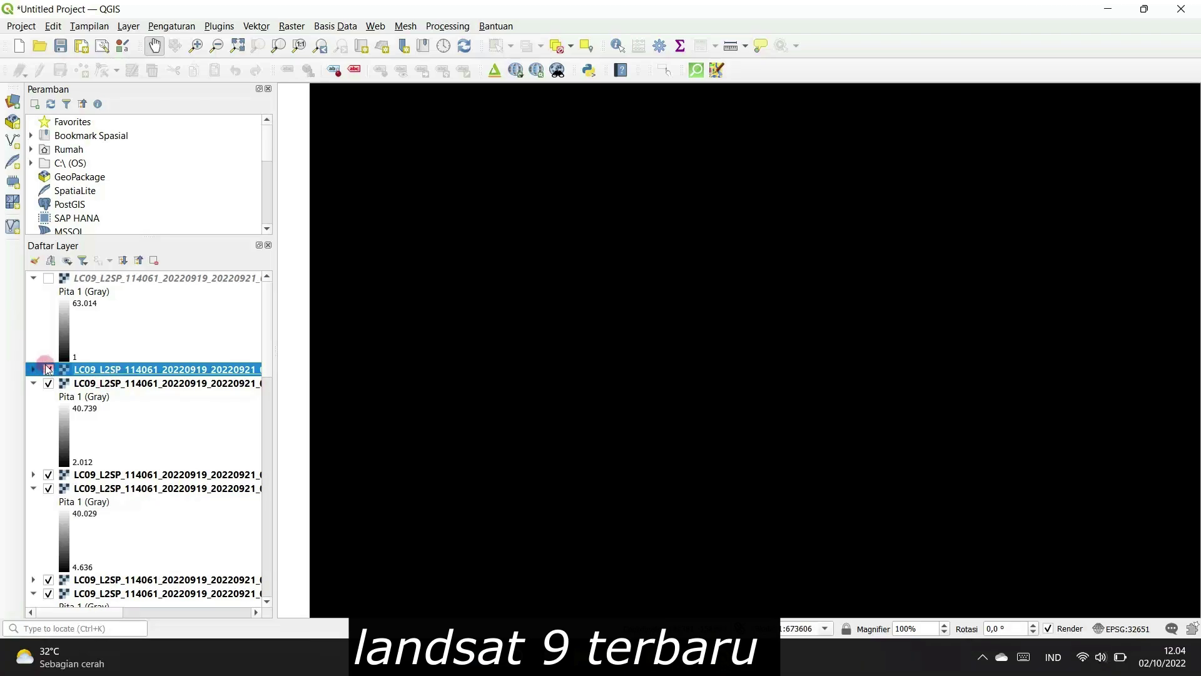
- Hide the second layer and examine the third layer's imagery at close range
left_click(48, 370)
left_click_drag(747, 307, 713, 325)
scroll(713, 325, "up", 2)
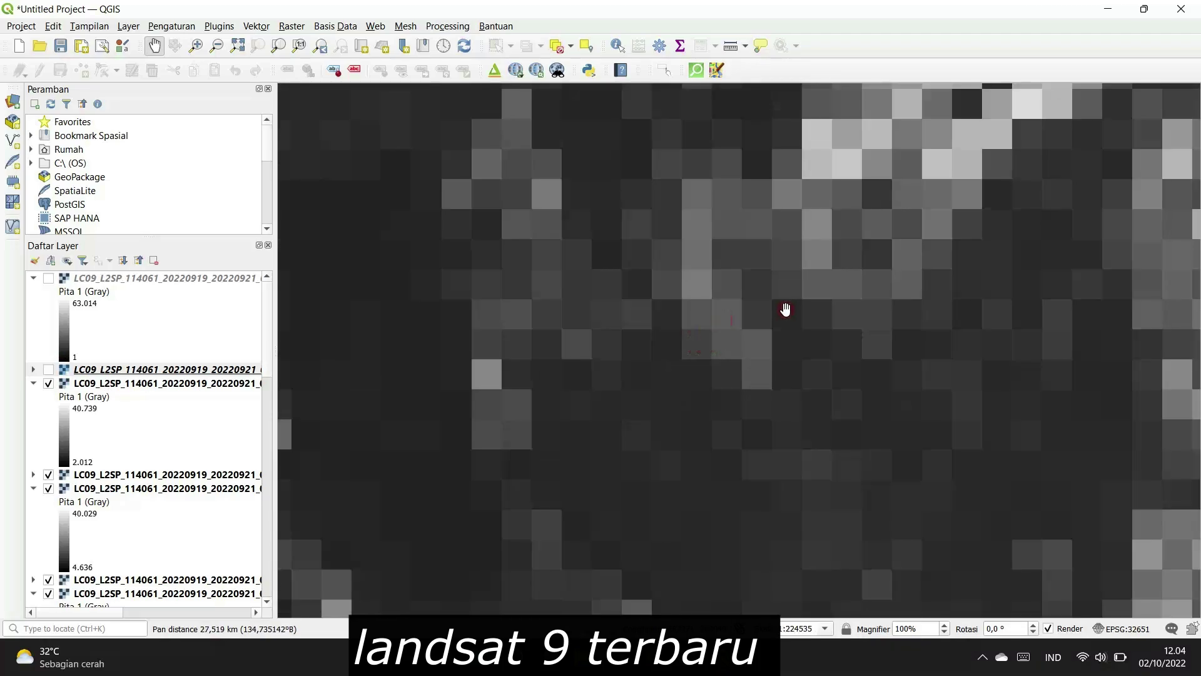
left_click(786, 309)
left_click_drag(838, 371, 794, 402)
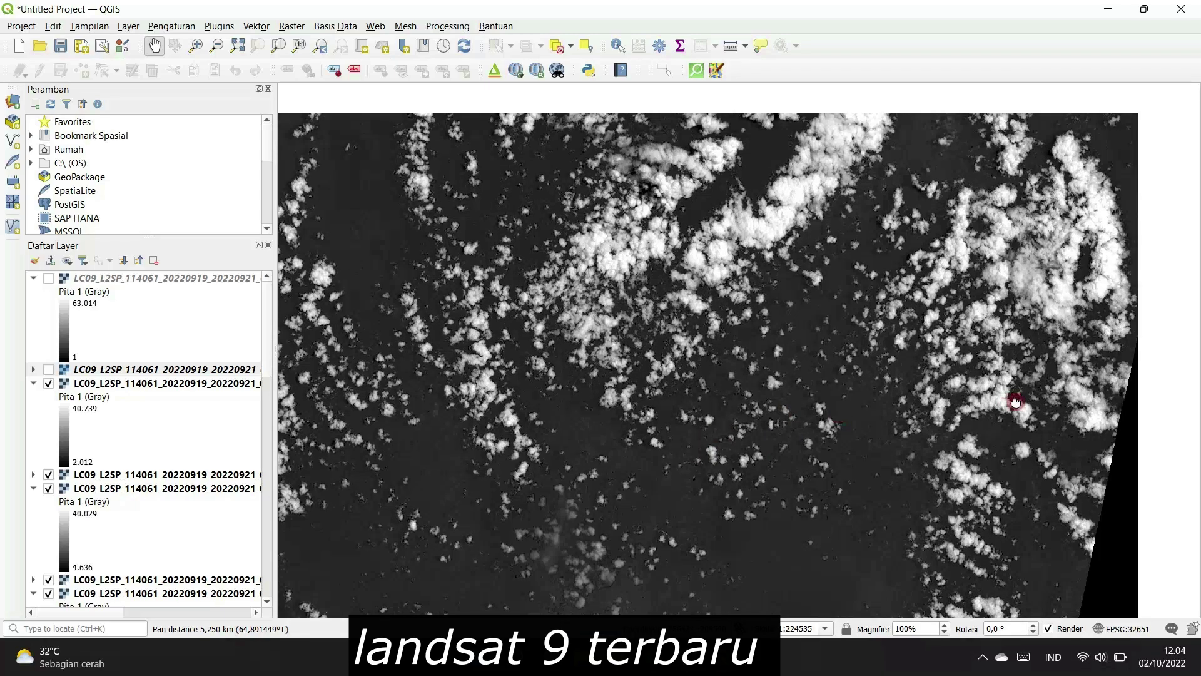
left_click_drag(1016, 402, 128, 401)
- Hide the third, fourth and fifth layers and look over the band displayed beneath them
left_click(49, 383)
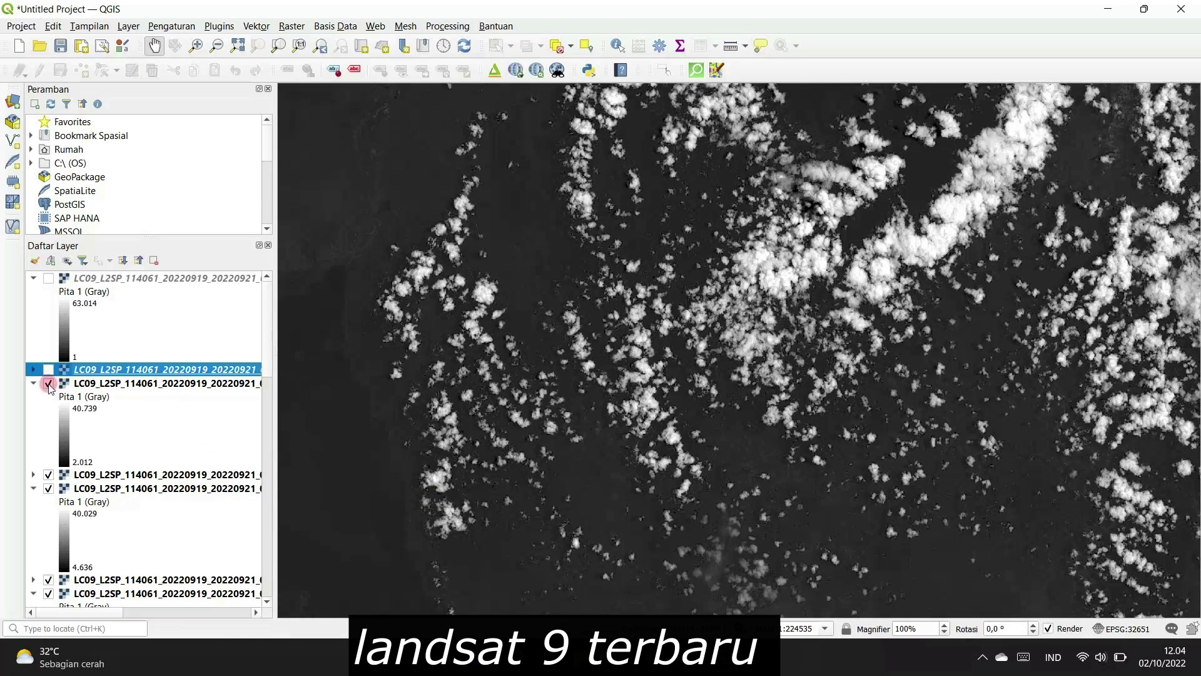
left_click(48, 474)
left_click_drag(673, 428, 804, 383)
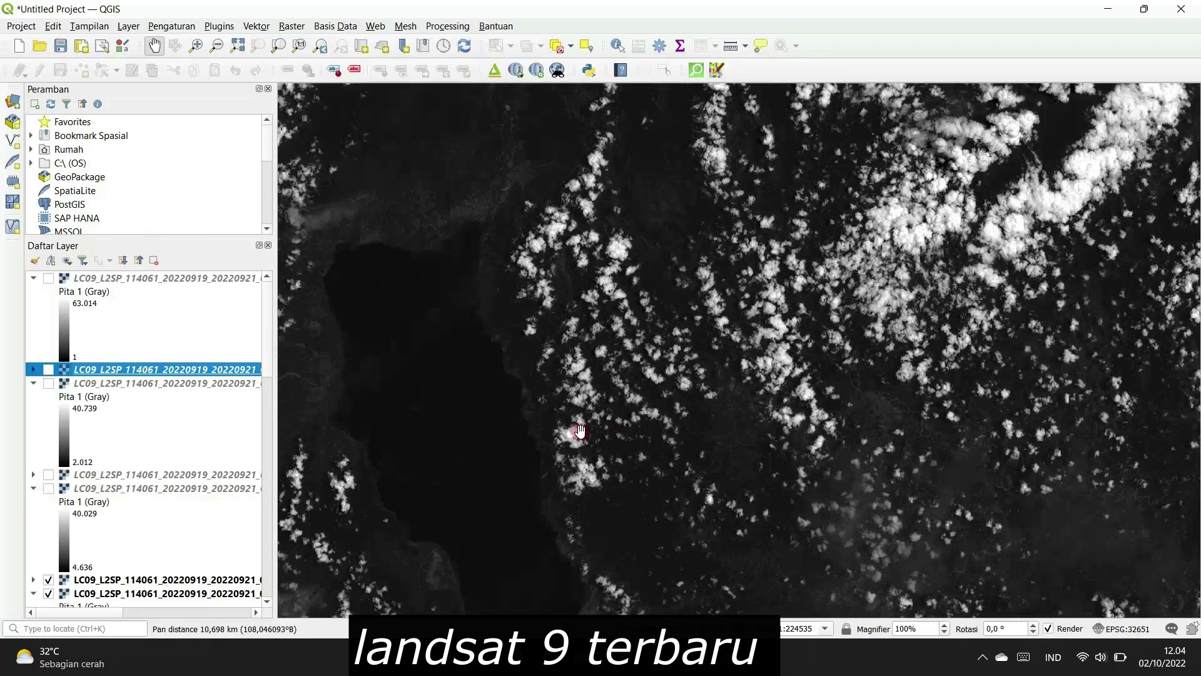
scroll(529, 428, "down", 3)
- Hide the sixth through ninth Landsat layers in the layer list
scroll(69, 472, "down", 5)
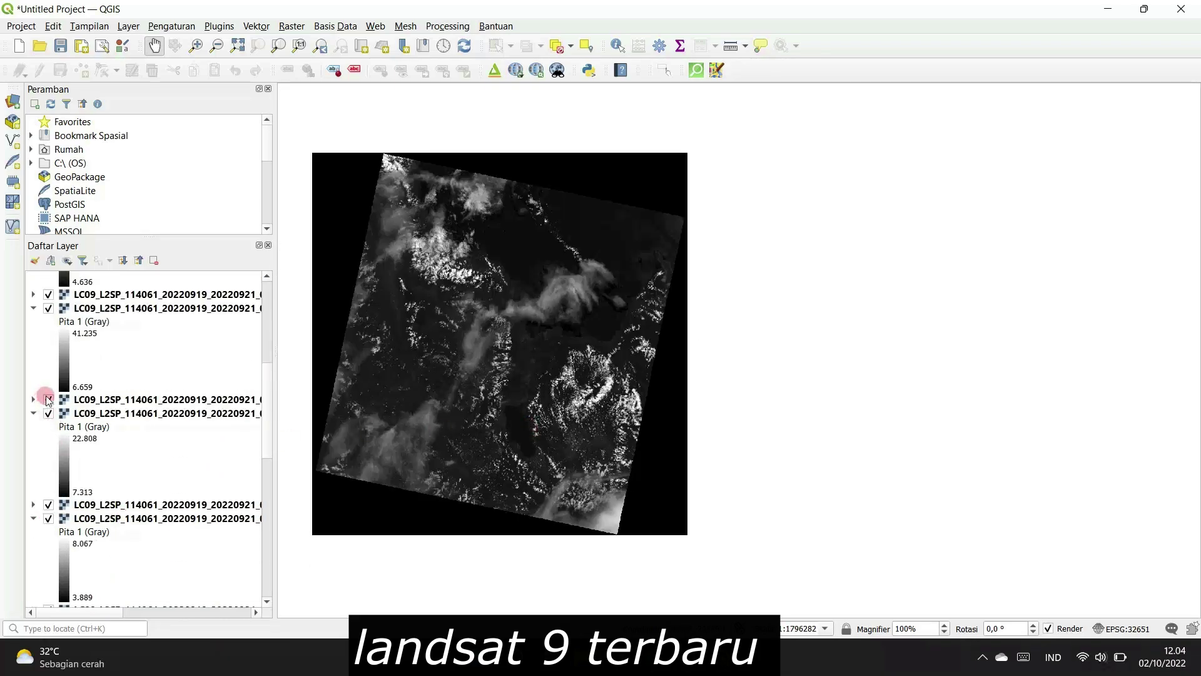
left_click(48, 400)
left_click(48, 413)
left_click(48, 308)
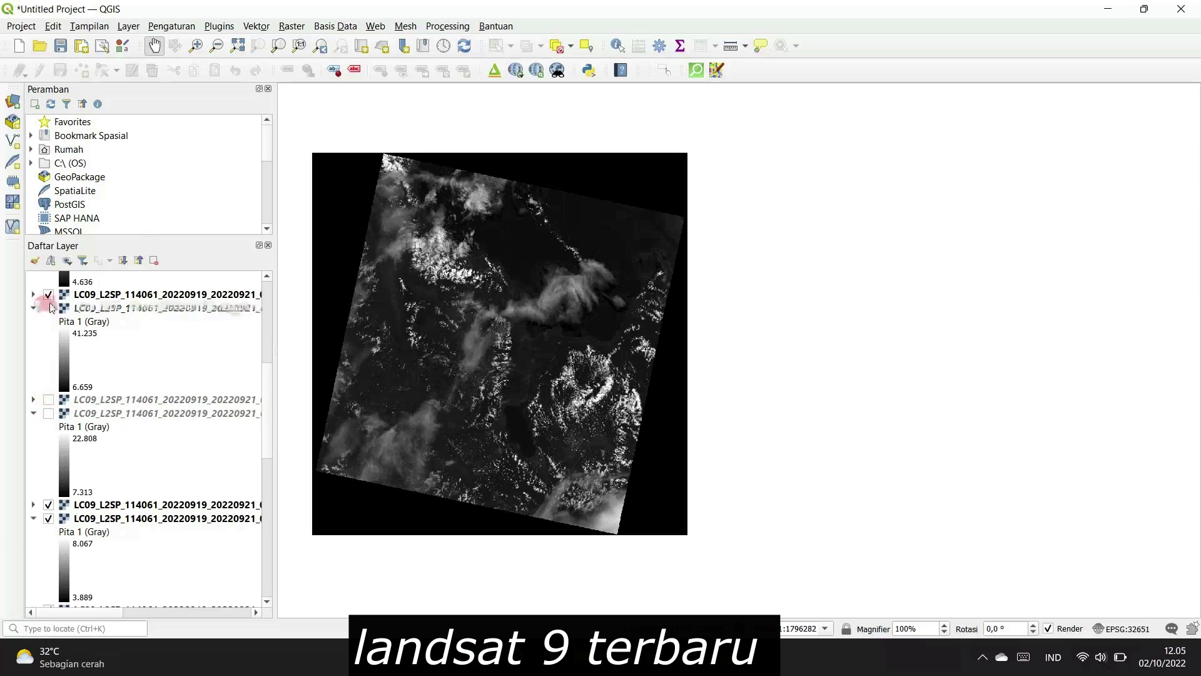
left_click(48, 294)
- Collapse the legends of all the expanded grayscale layers so the layer list shows only their names
scroll(196, 348, "up", 4)
left_click(196, 345)
scroll(194, 344, "up", 2)
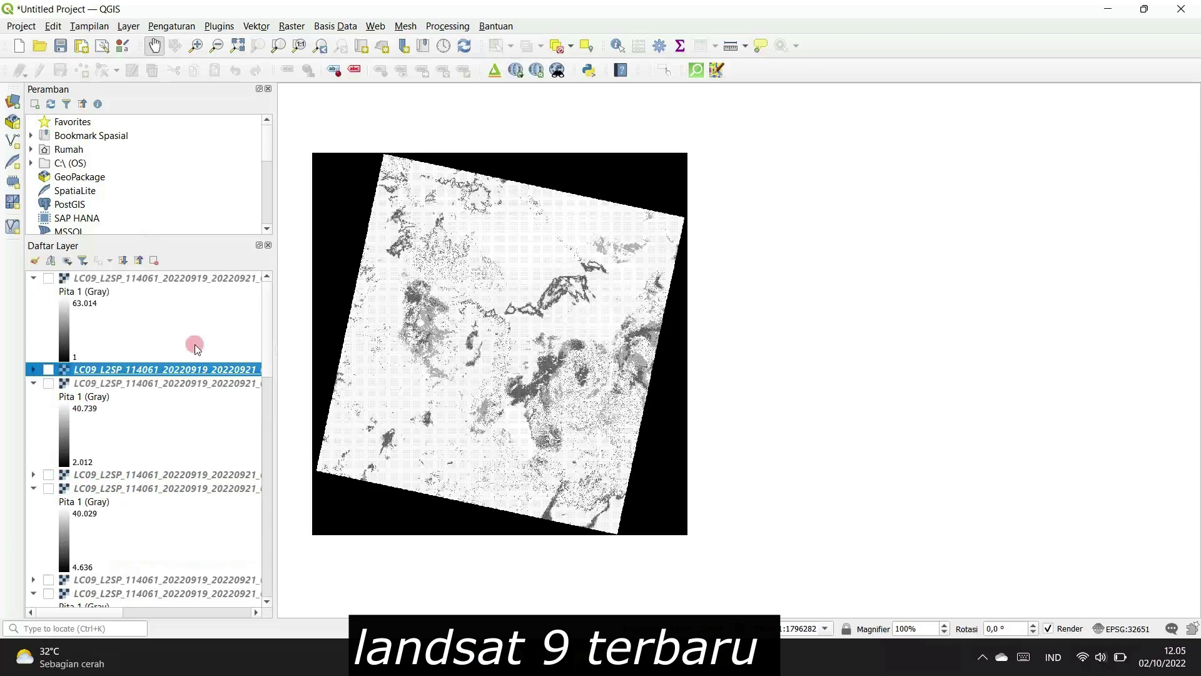
left_click(32, 370)
left_click(33, 278)
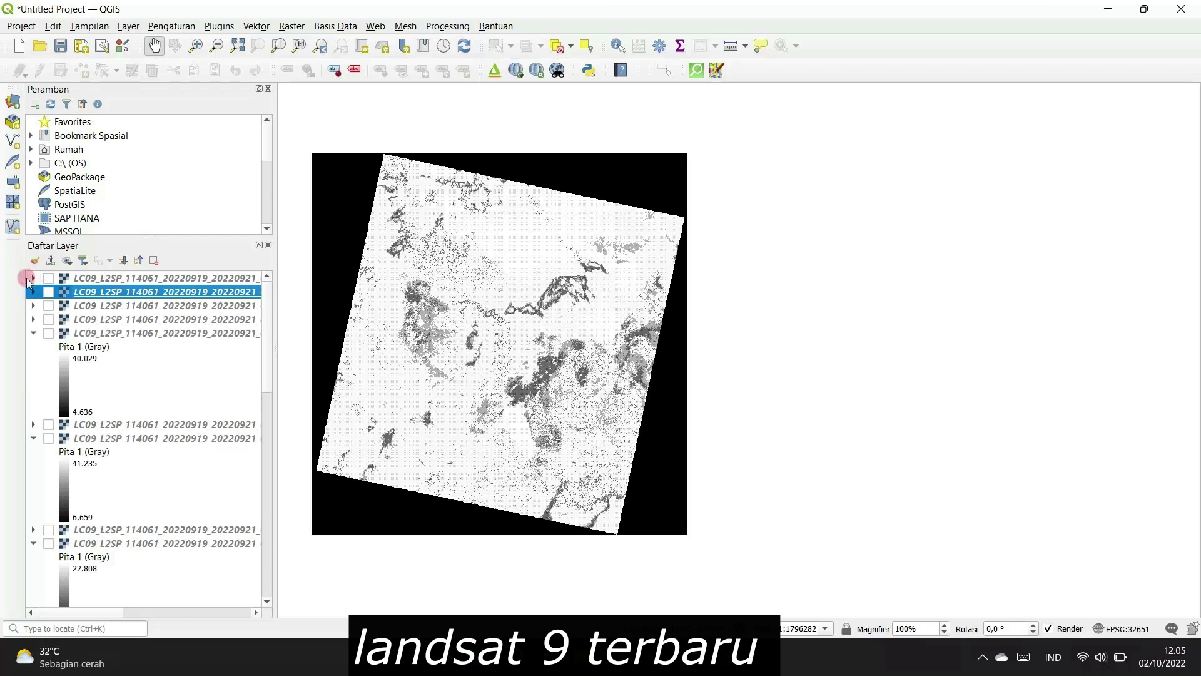
left_click(33, 333)
left_click(34, 360)
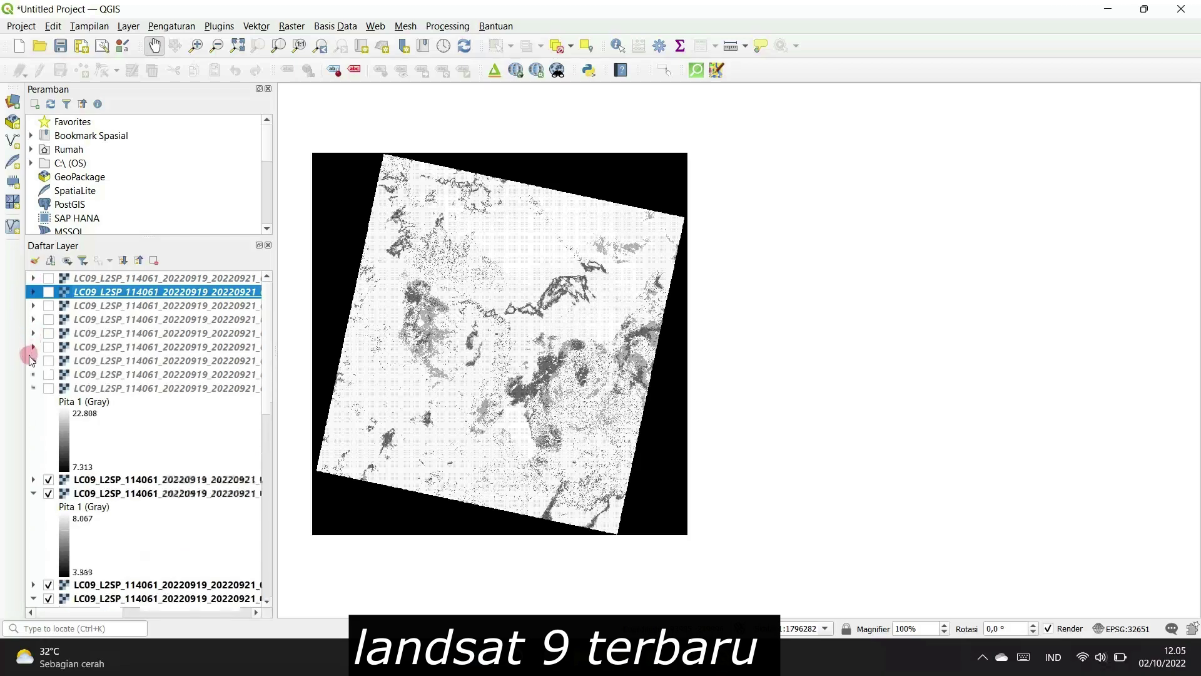
left_click(33, 388)
left_click(33, 415)
left_click(33, 443)
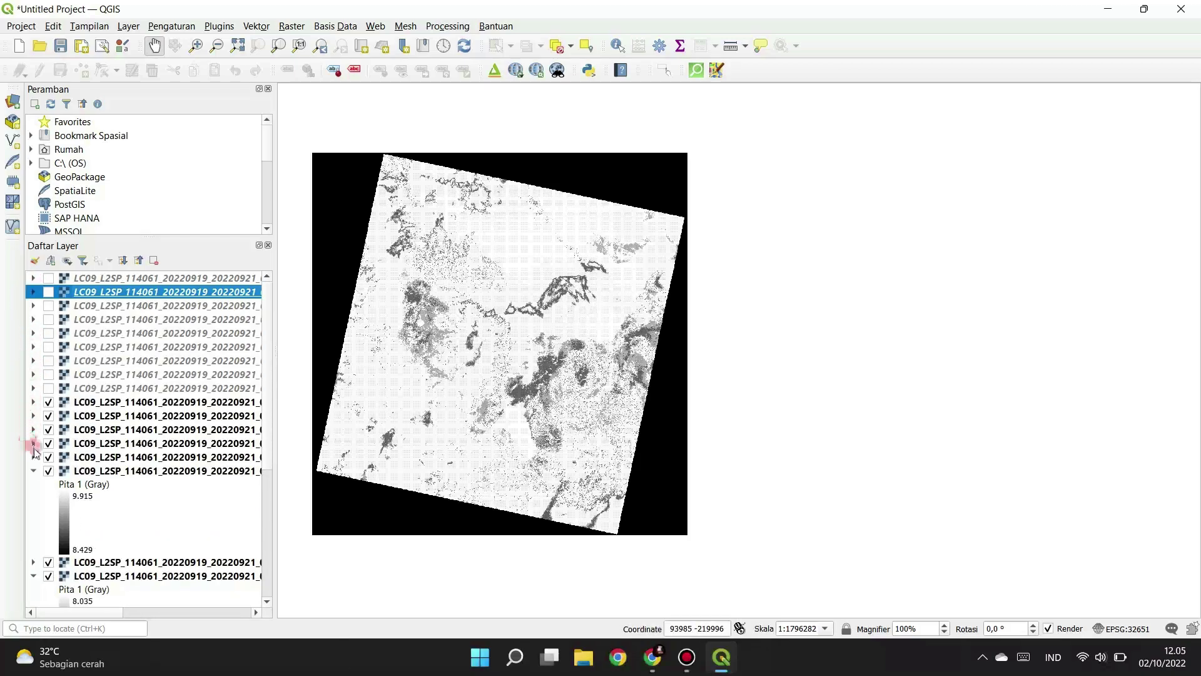
left_click(33, 471)
left_click(33, 498)
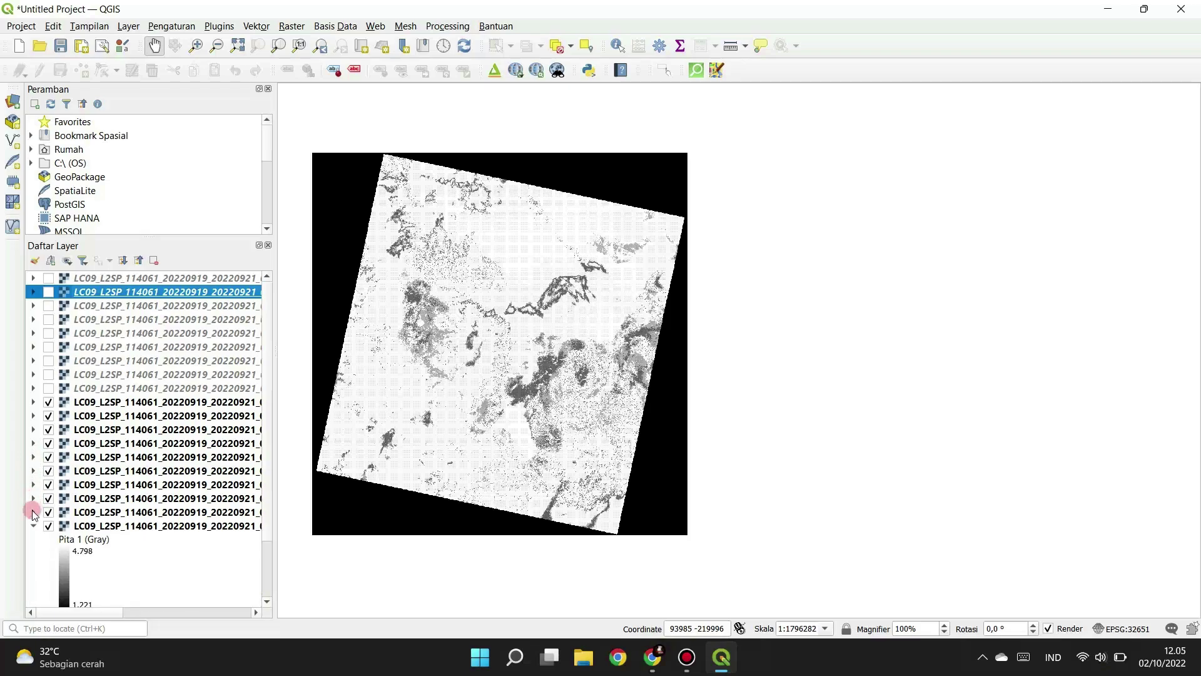
left_click(33, 526)
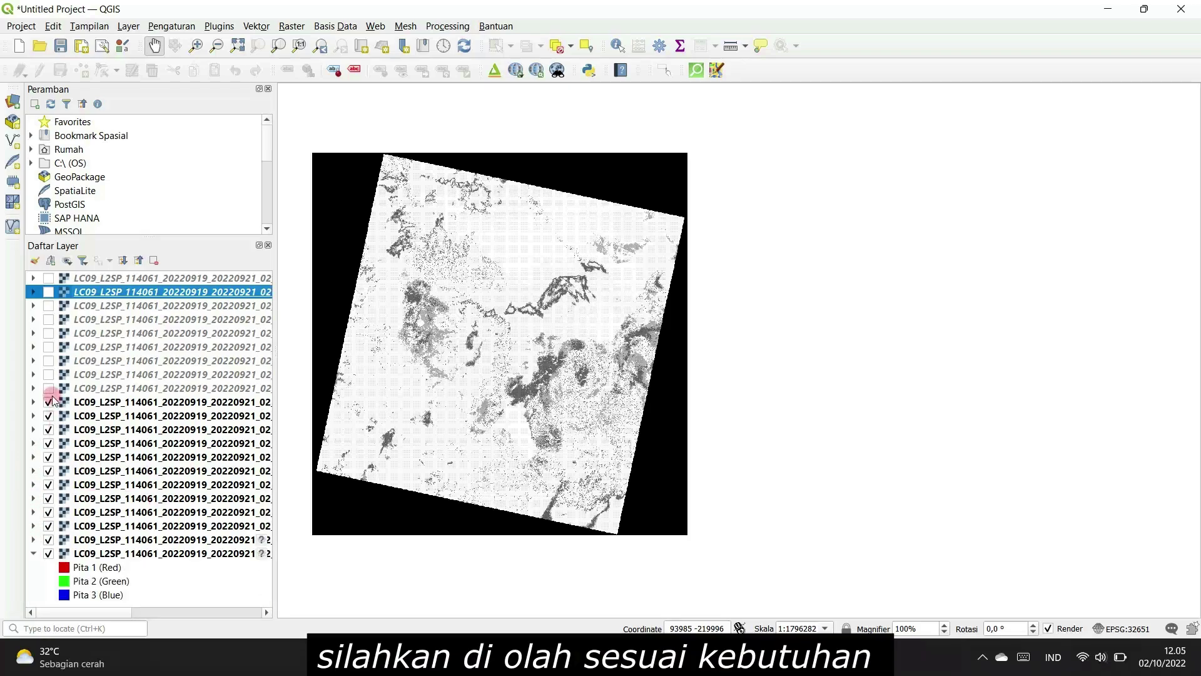
- Hide the remaining layers one by one from the tenth down, leaving only the bottom three-band RGB layer visible
left_click(48, 402)
left_click(48, 415)
left_click(48, 430)
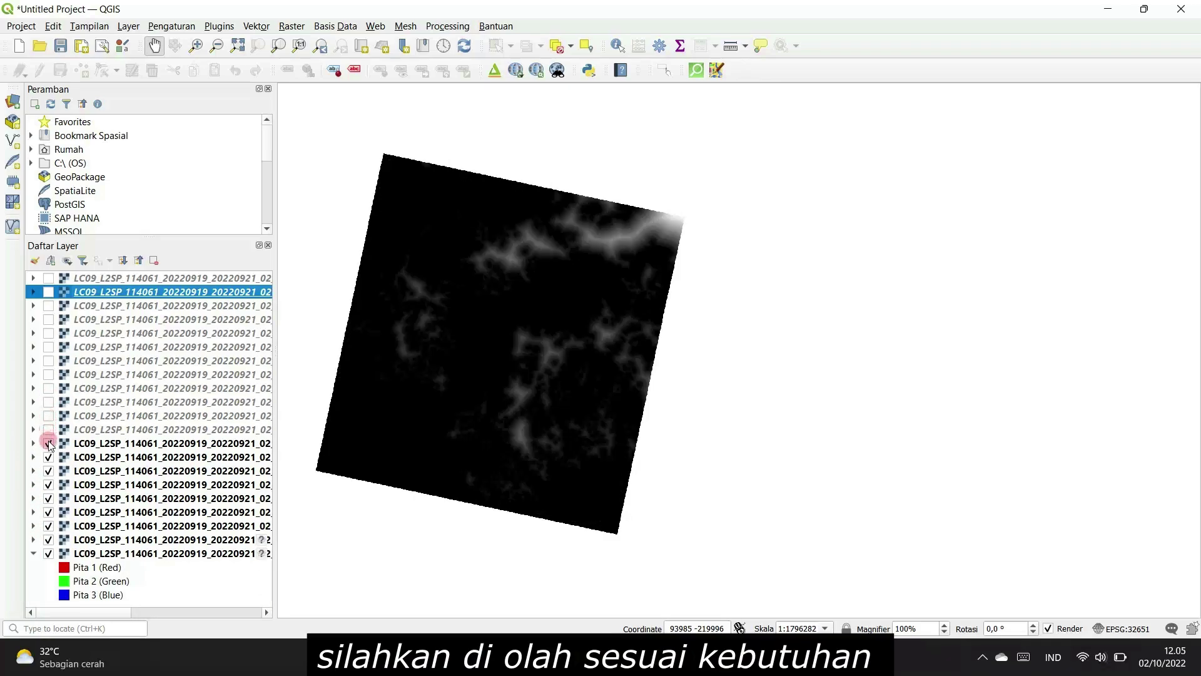
left_click(48, 443)
left_click(48, 457)
left_click(48, 471)
left_click(48, 484)
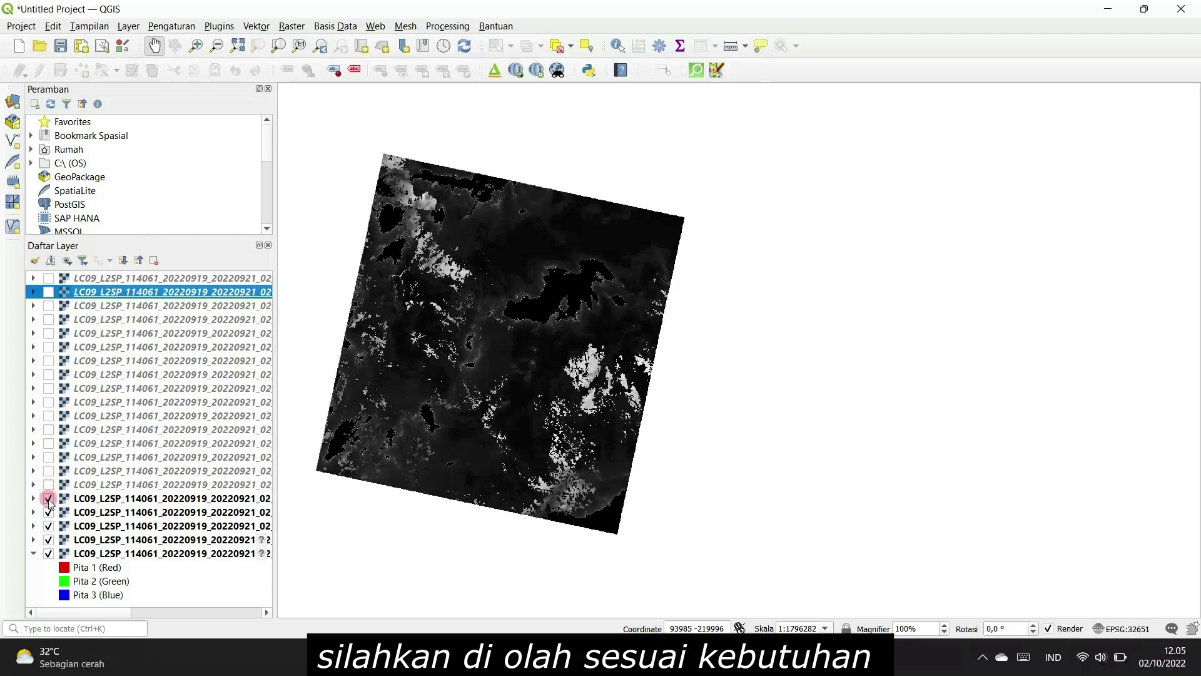
left_click(48, 498)
left_click(48, 512)
left_click(48, 525)
left_click(48, 539)
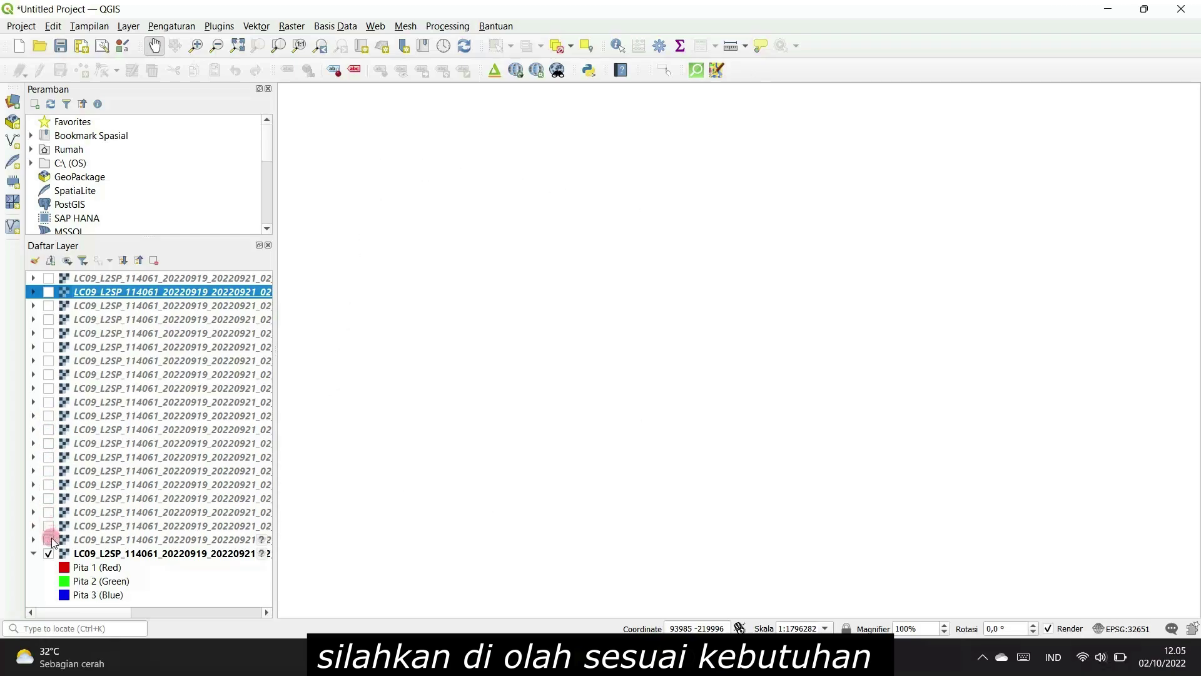
- Zoom to the extent of the bottom RGB layer and examine its colour image up close and as a whole
right_click(89, 553)
left_click(234, 272)
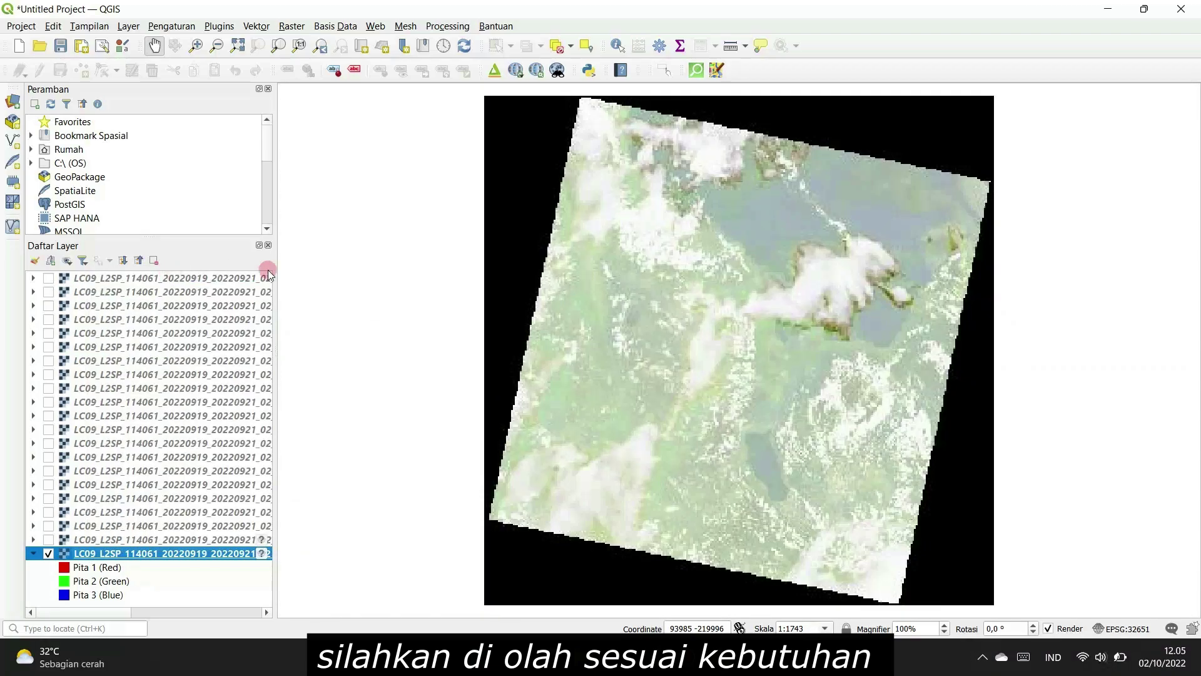
left_click_drag(888, 400, 852, 396)
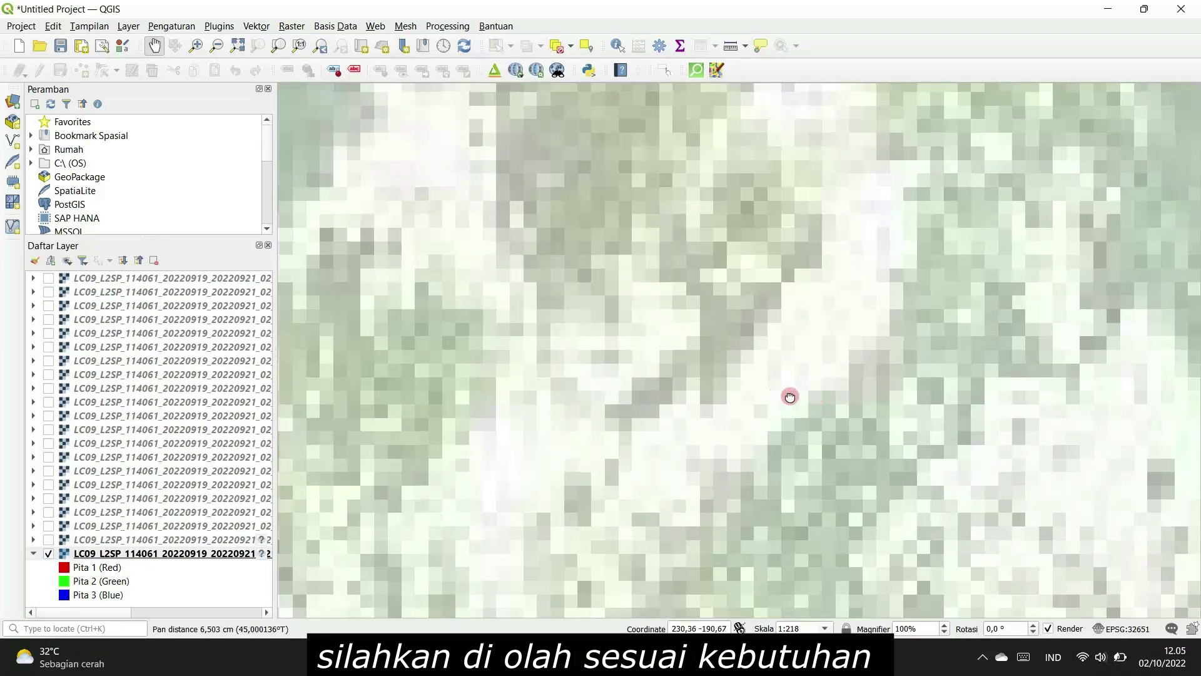
scroll(776, 394, "down", 4)
left_click_drag(776, 392, 747, 401)
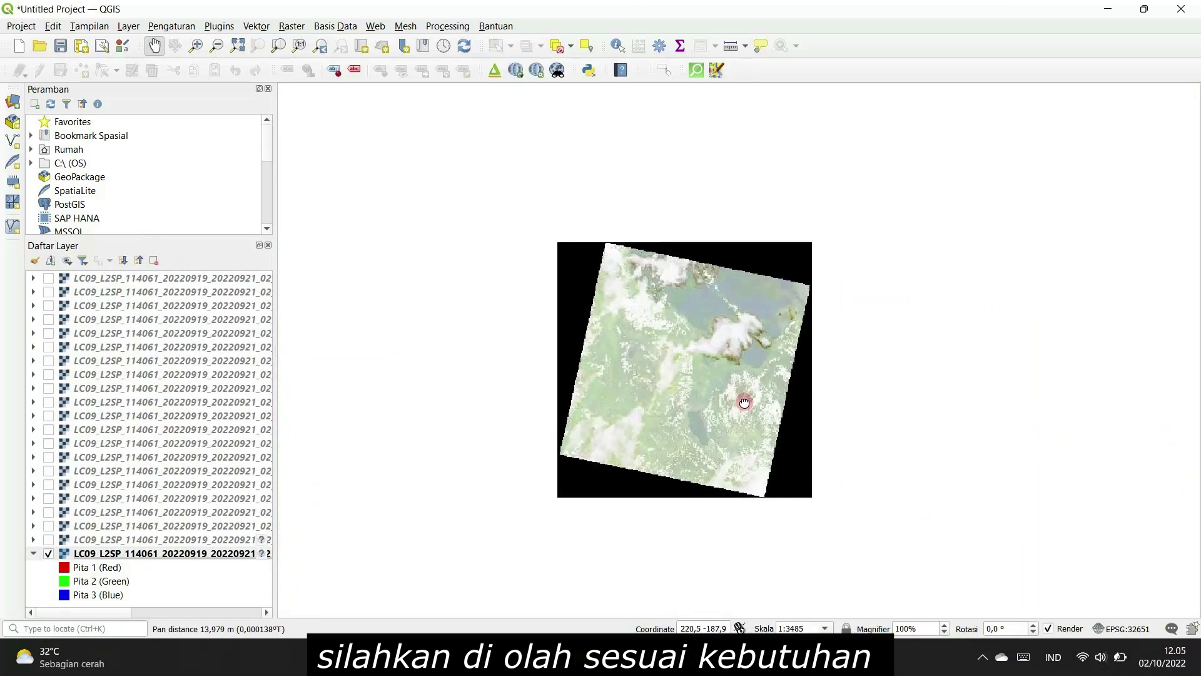